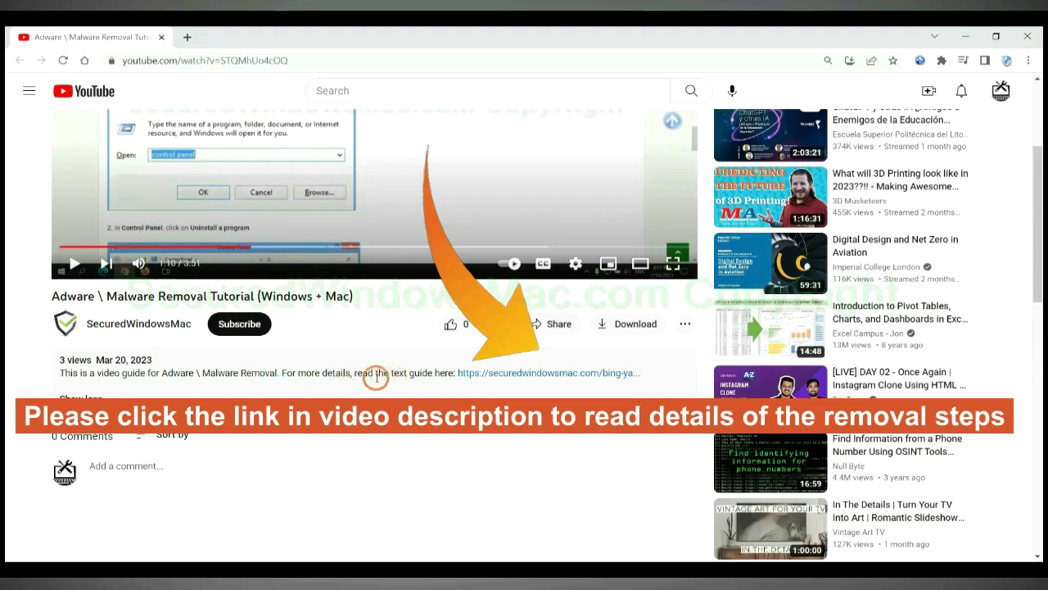
- Open the securedwindowsmac.com removal guide from the YouTube video description in a new tab
click(500, 375)
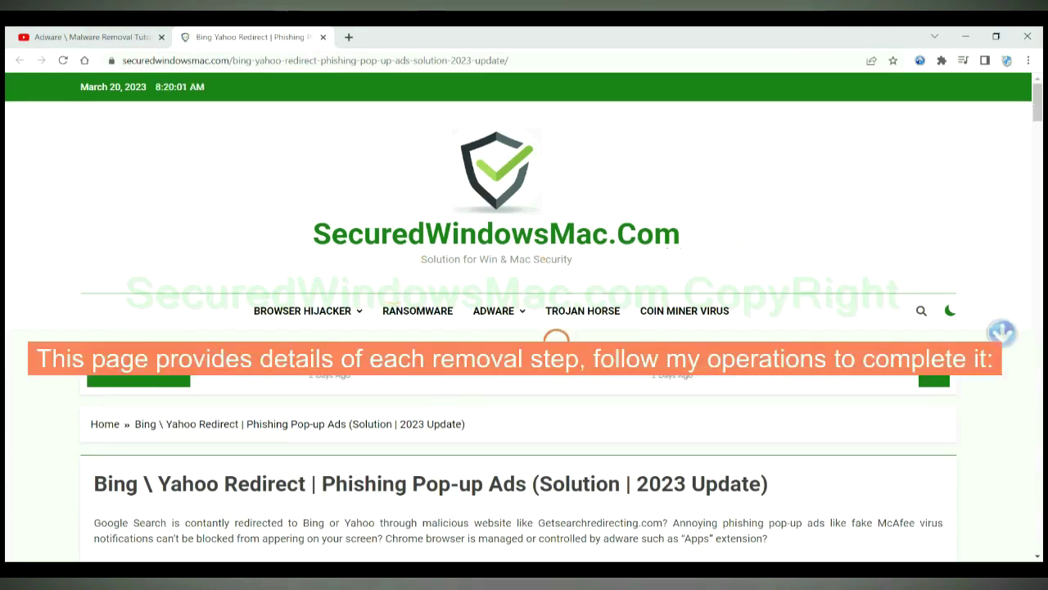
- Scroll the guide down to the Instant Automatic Removal heading and its SpyHunter download buttons
scroll(743, 247, down, 5)
scroll(743, 248, down, 2)
scroll(570, 361, down, 5)
scroll(570, 361, down, 2)
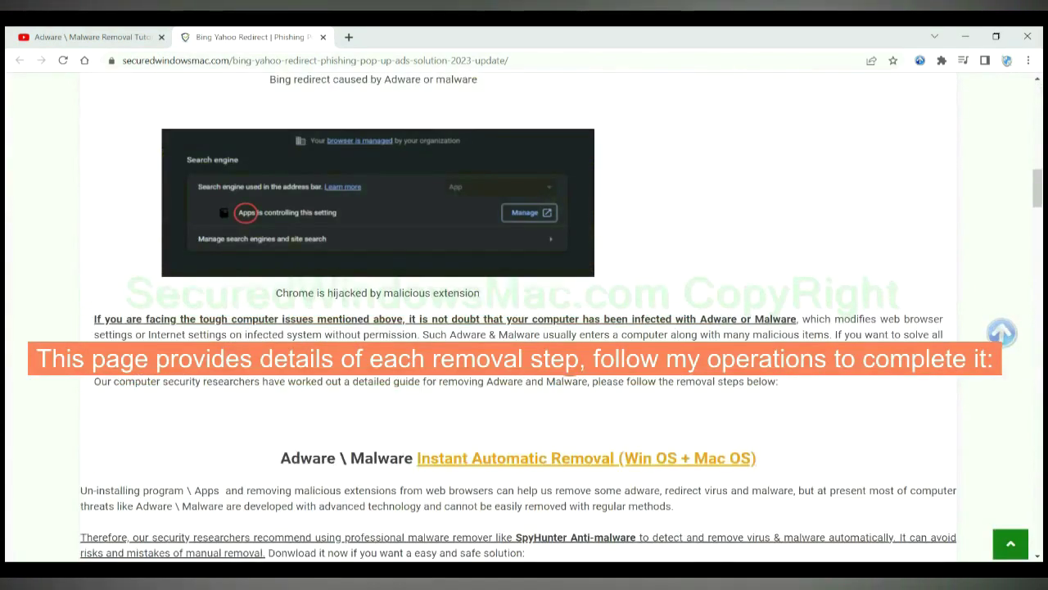
scroll(570, 361, down, 1)
scroll(570, 362, down, 1)
scroll(570, 361, down, 2)
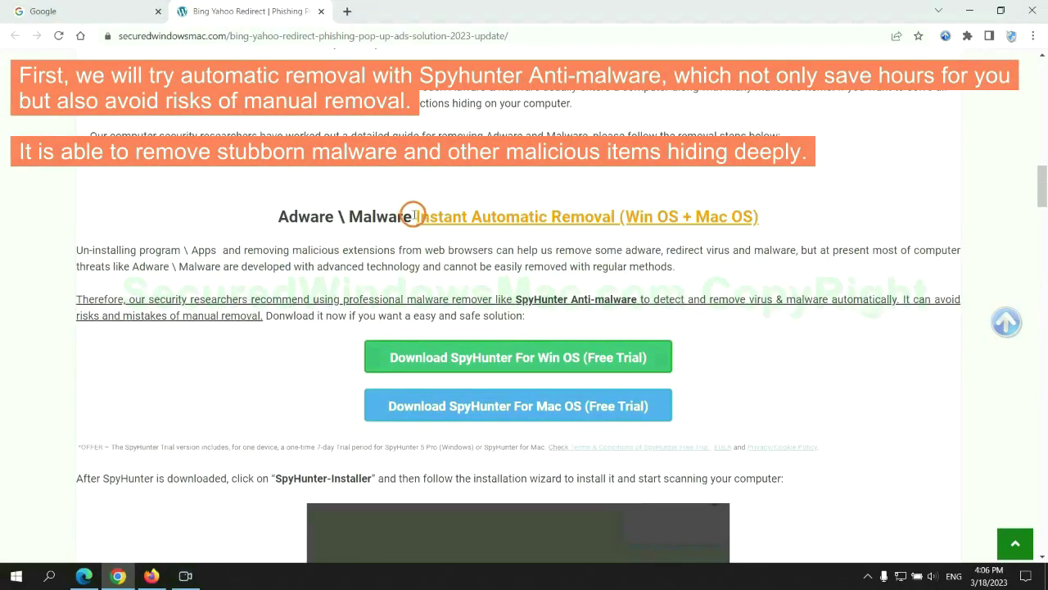
drag(414, 216, 619, 216)
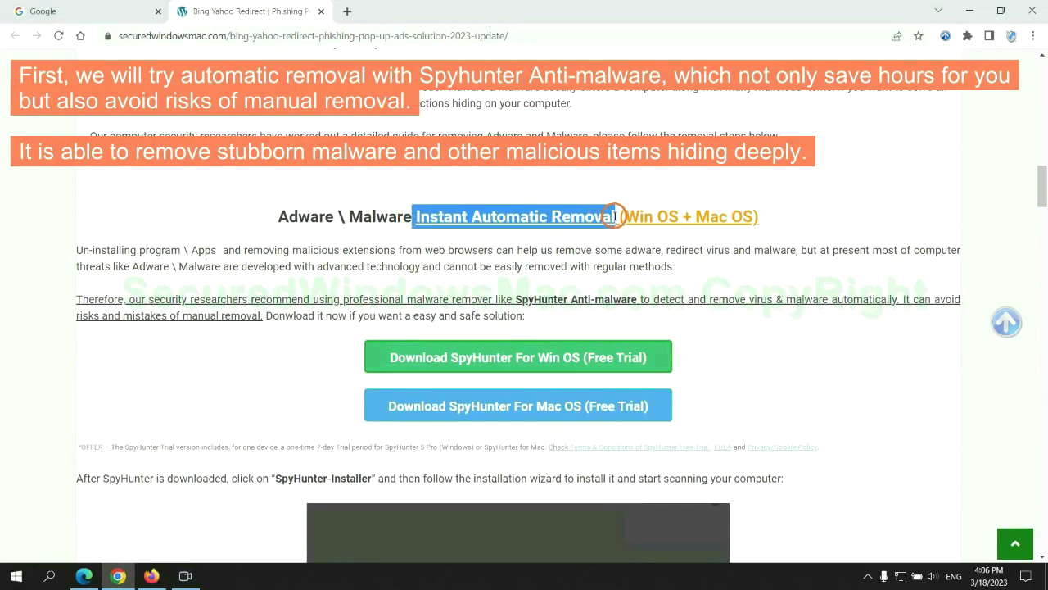
click(524, 186)
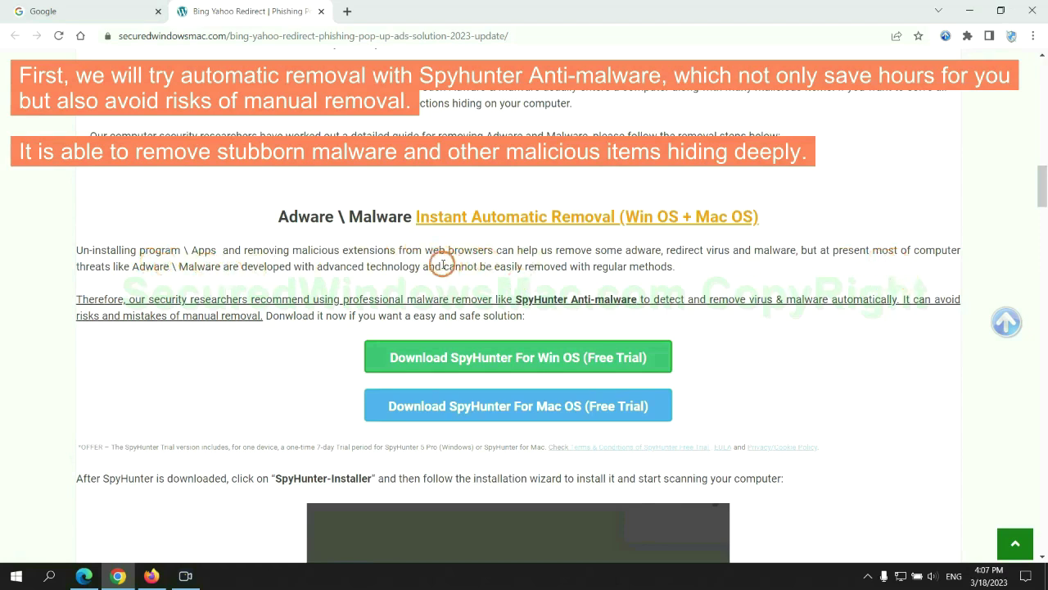
scroll(492, 286, down, 1)
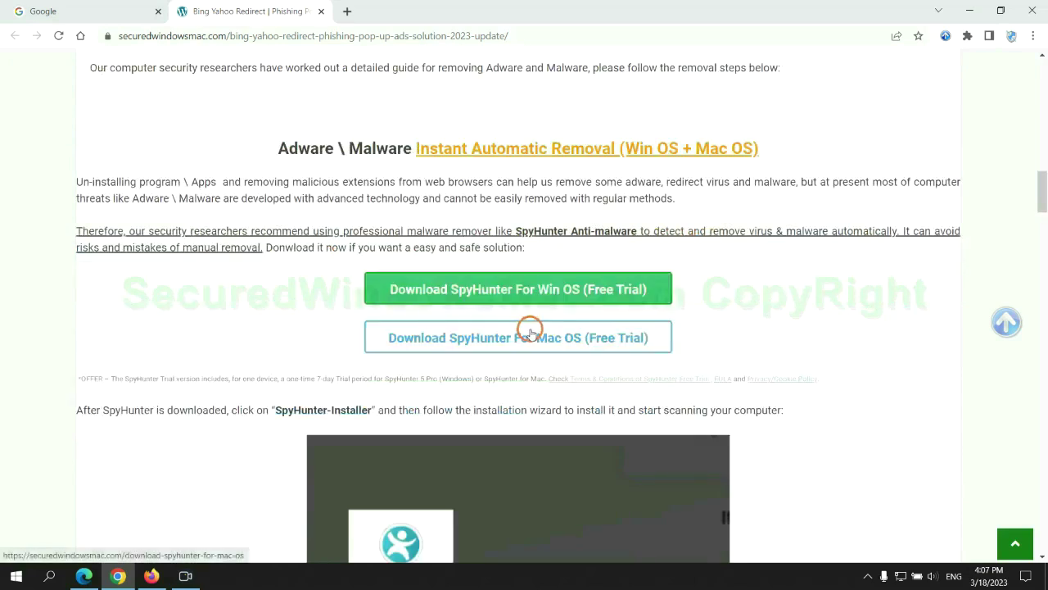
- Download SpyHunter for Win OS, keep it despite the safety warning, and launch the installer
scroll(530, 332, down, 1)
scroll(519, 271, down, 1)
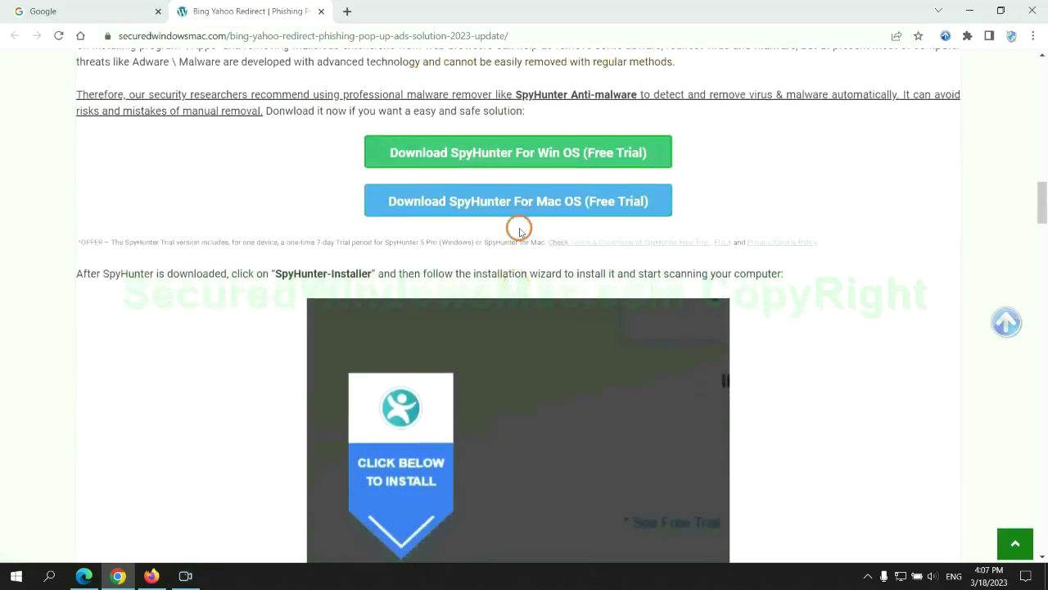
click(530, 158)
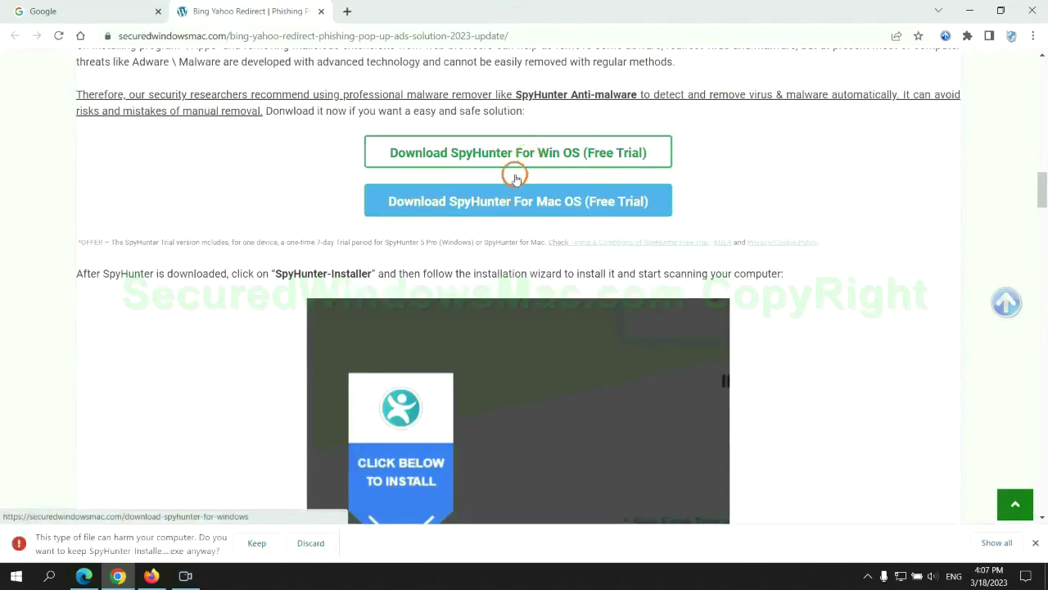
click(255, 543)
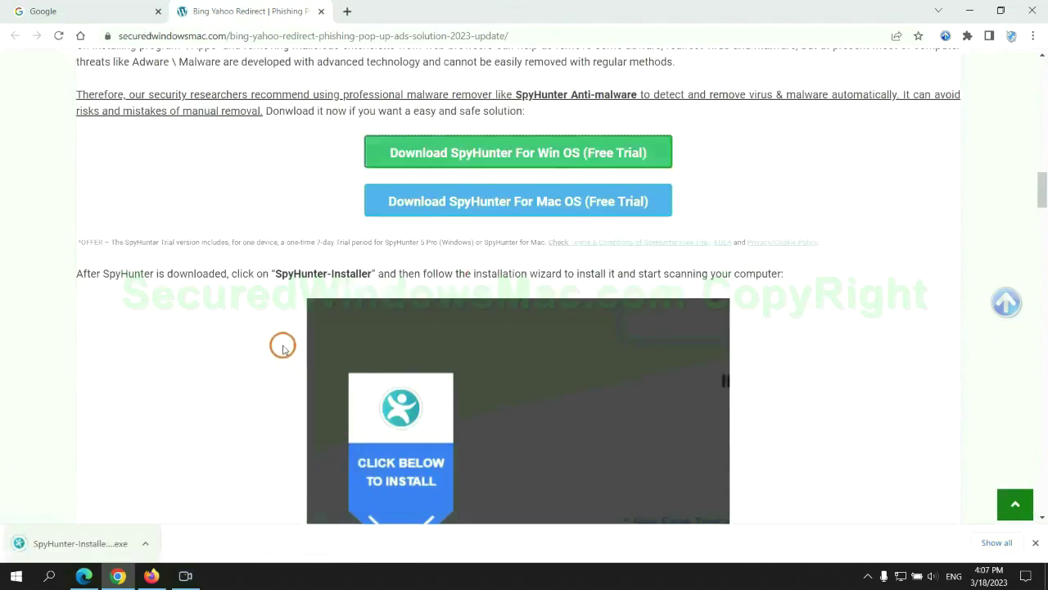
click(100, 543)
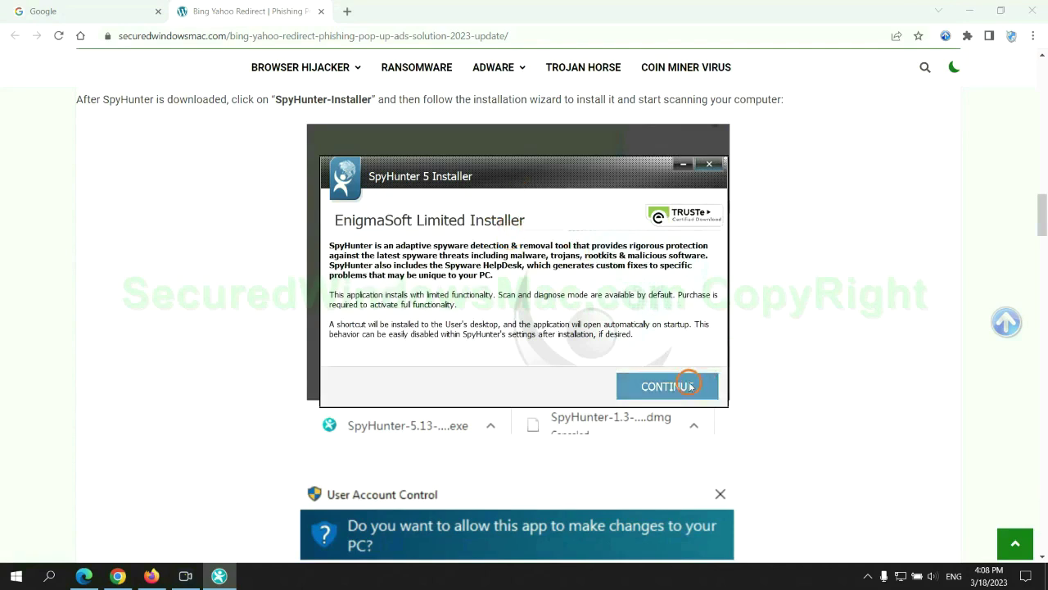
- Continue past the SpyHunter 5 installer intro and accept the EULA and Privacy Policy
click(690, 386)
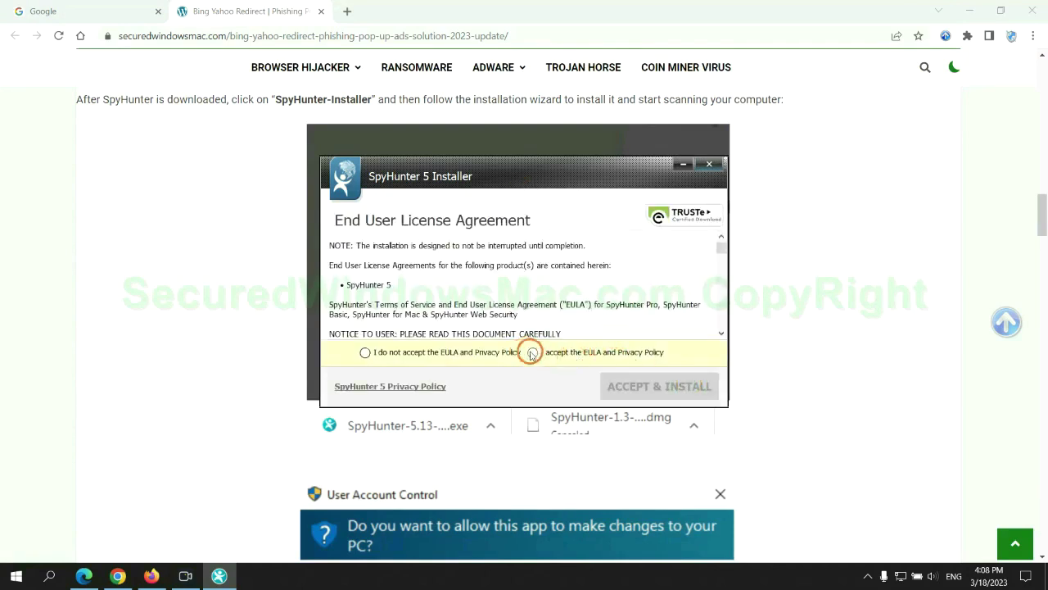
click(532, 352)
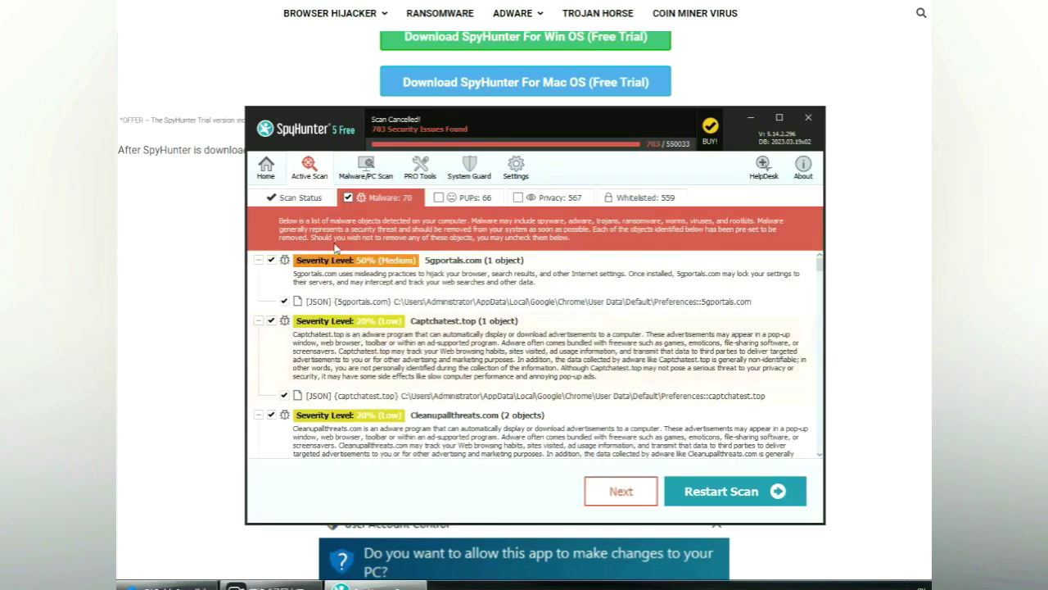
- Move on from SpyHunter's 703-issue scan results and choose the FREE Trial (7-Days) registration
click(641, 494)
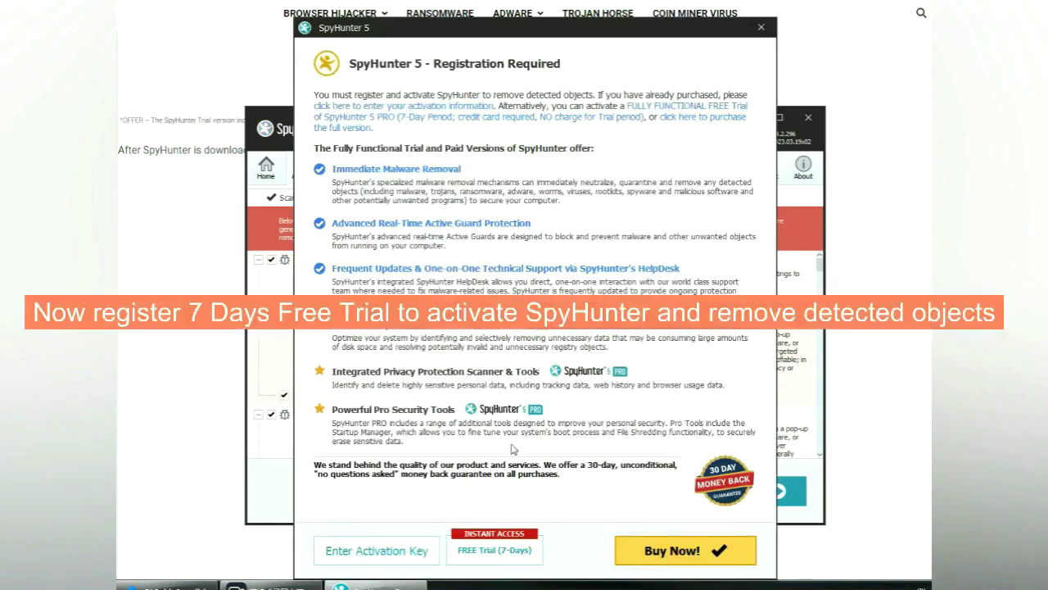
click(496, 550)
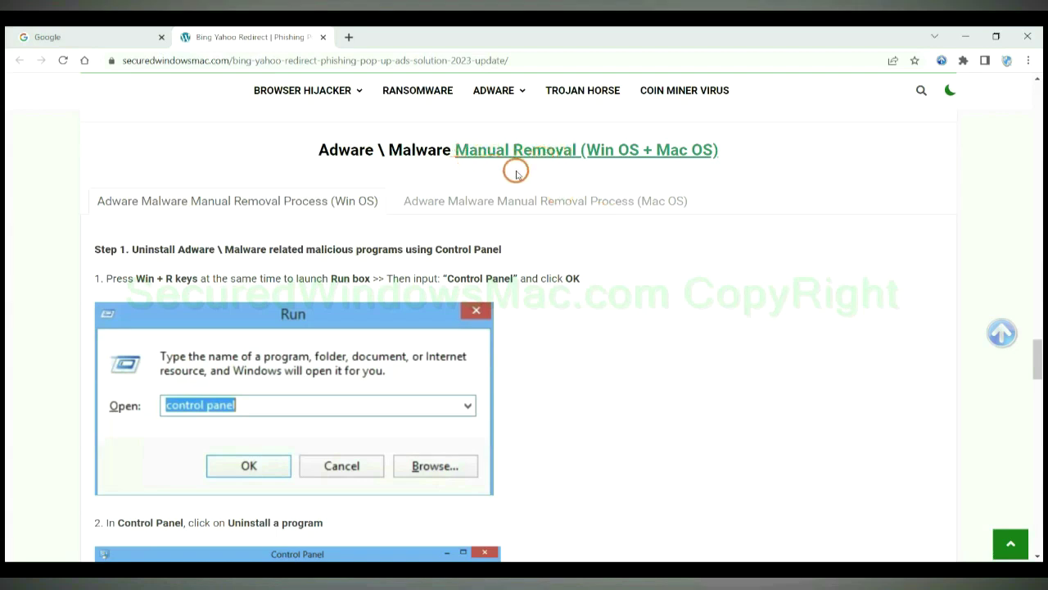
- Highlight Win OS and Mac in the Manual Removal heading, then show the Mac OS instructions
drag(587, 150, 639, 150)
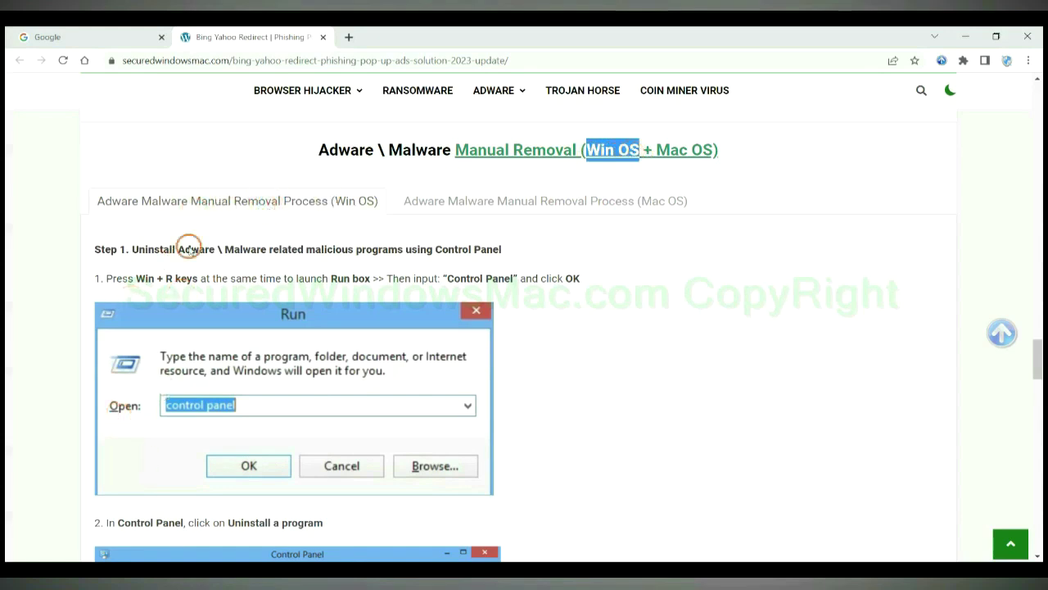
drag(656, 150, 712, 150)
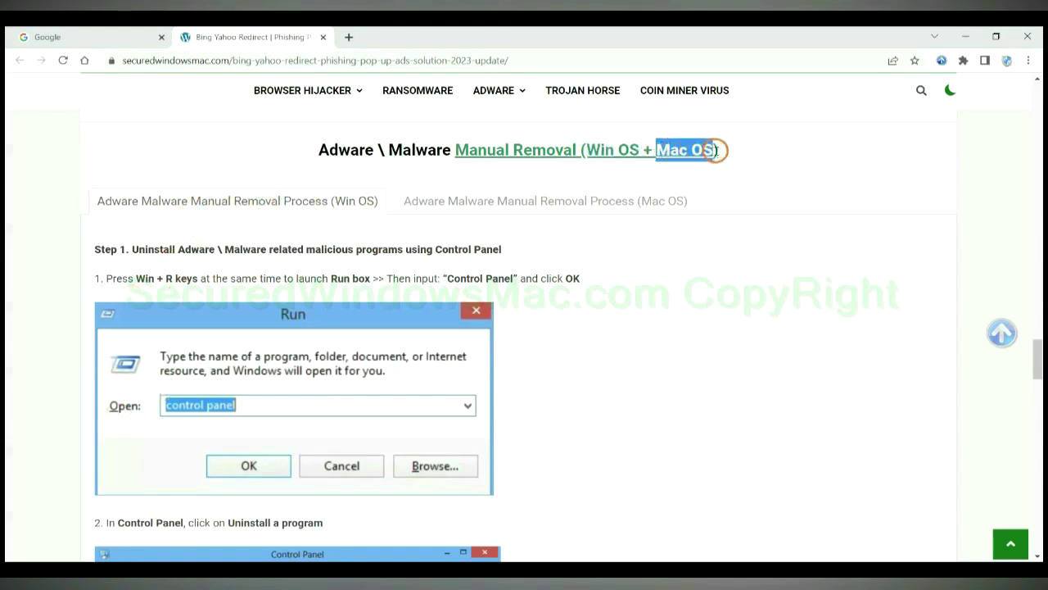
click(535, 200)
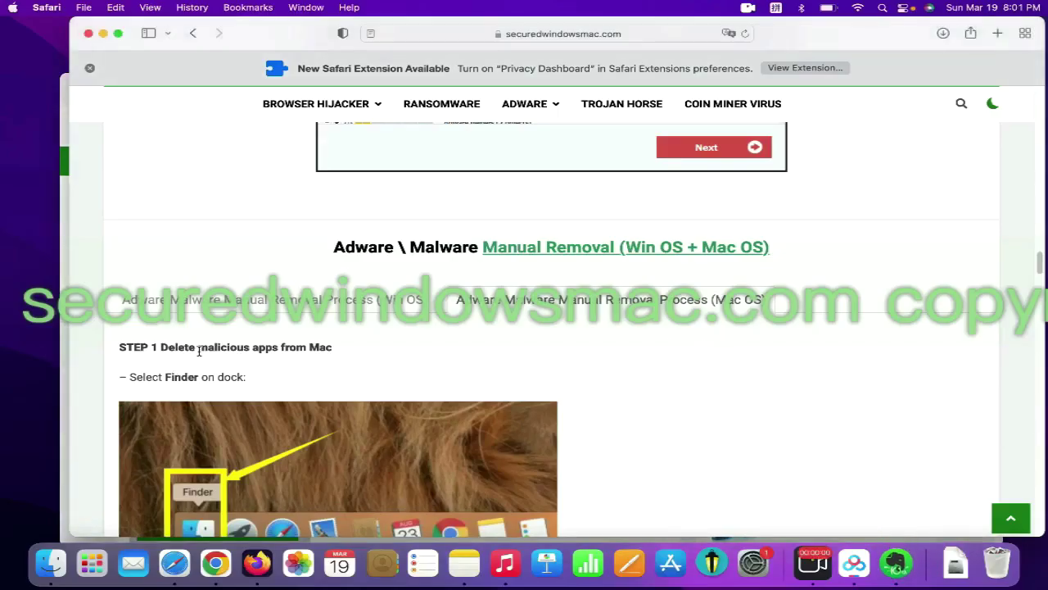
- Highlight the STEP 1 delete-malicious-apps text and scroll to the Move to Trash instructions
drag(161, 347, 276, 346)
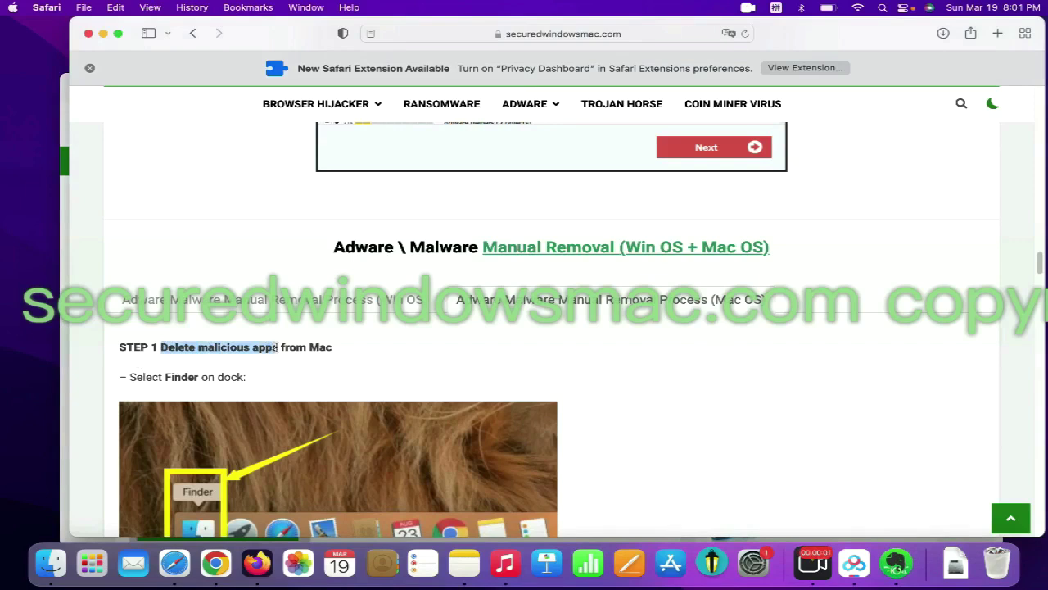
click(725, 364)
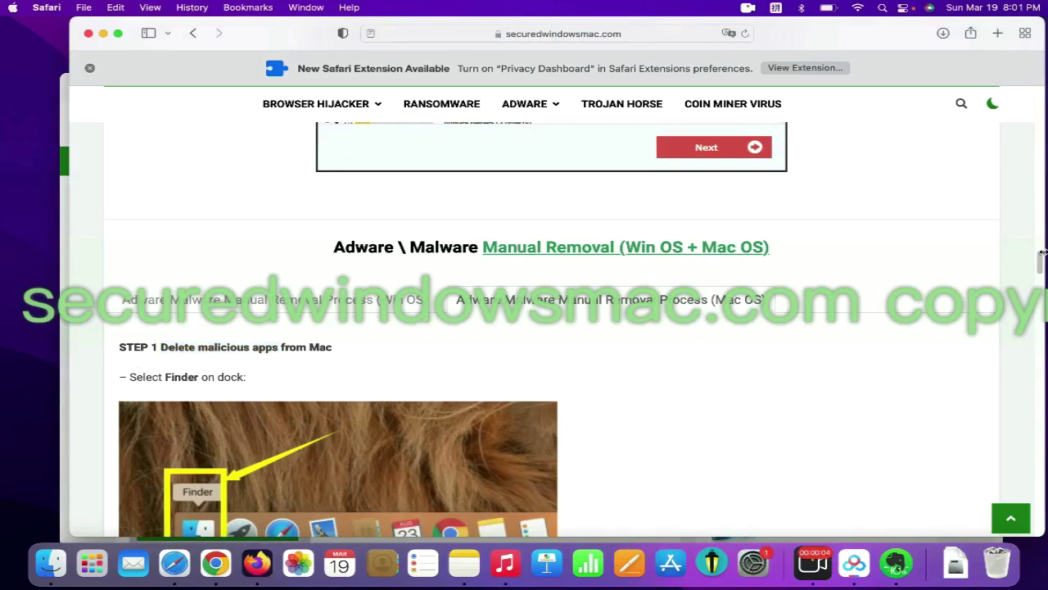
drag(1040, 260, 1039, 278)
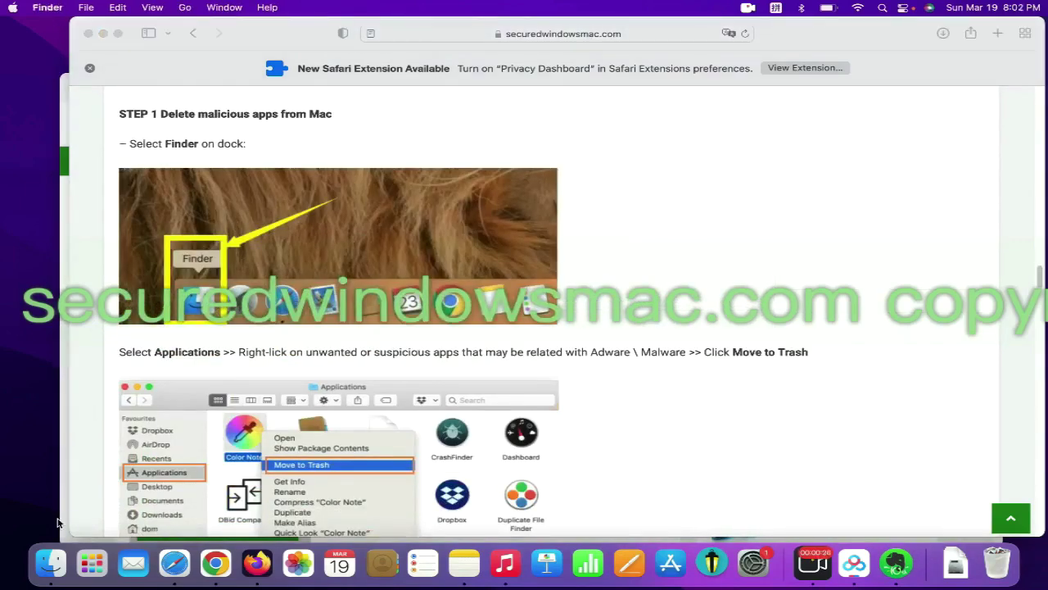
- In Finder's Applications folder, bring up trashing options for BeeCut and the Trash's empty option
click(51, 564)
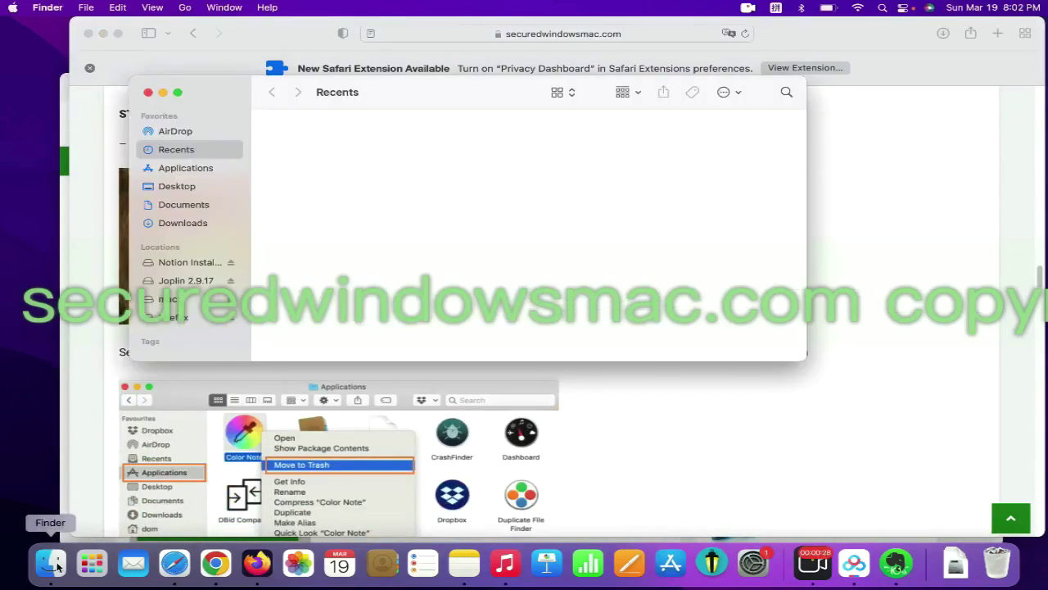
click(173, 167)
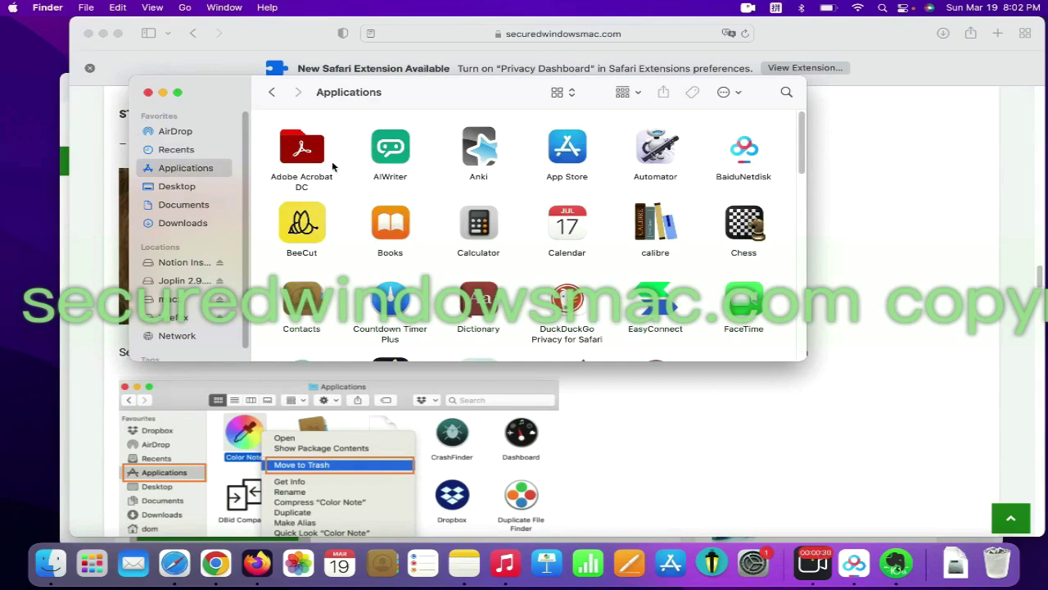
right_click(296, 211)
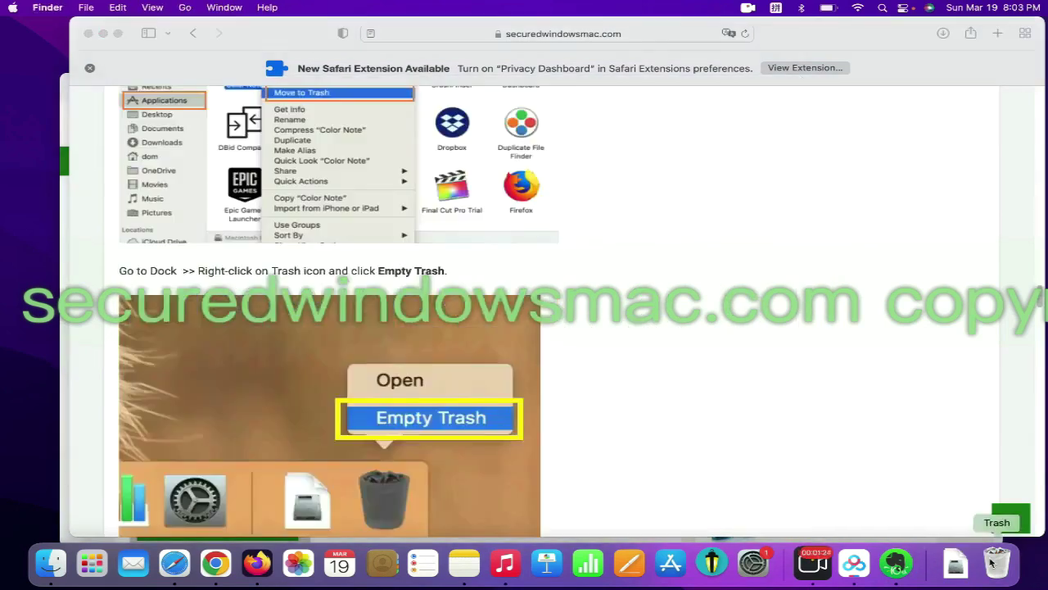
right_click(997, 562)
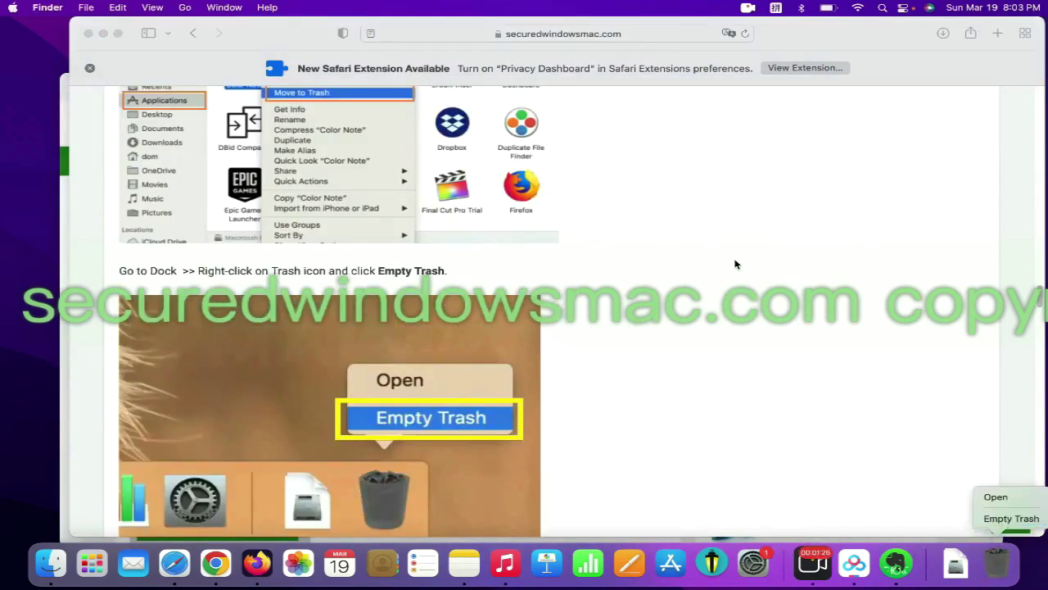
click(573, 284)
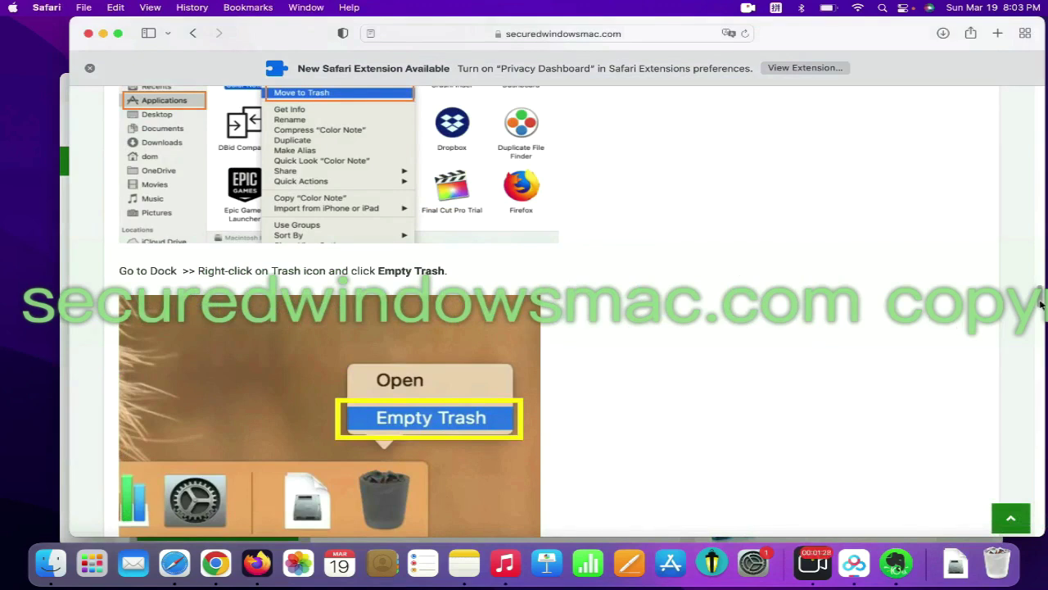
- Scroll the guide to Step 2 on suspicious extensions and open Safari's Extensions preferences
scroll(1042, 305, down, 2)
scroll(1042, 305, down, 3)
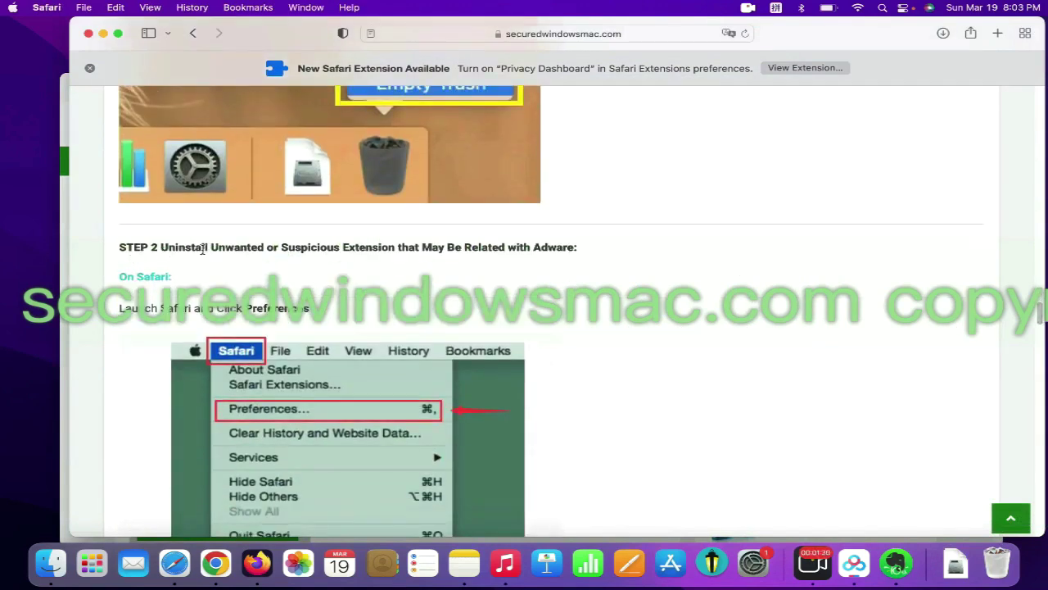
drag(398, 248, 164, 244)
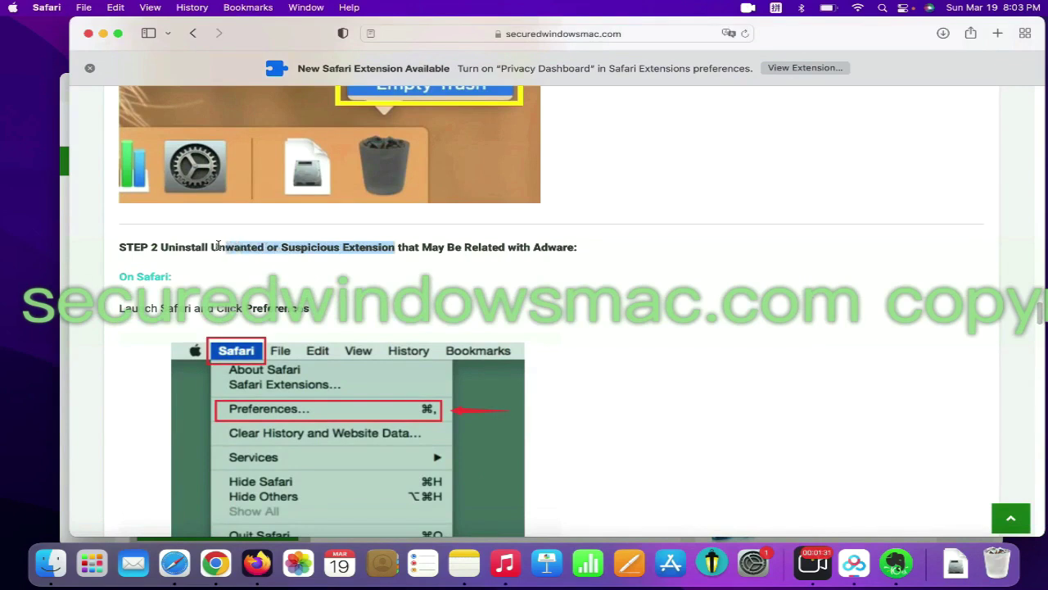
click(163, 244)
scroll(147, 163, down, 1)
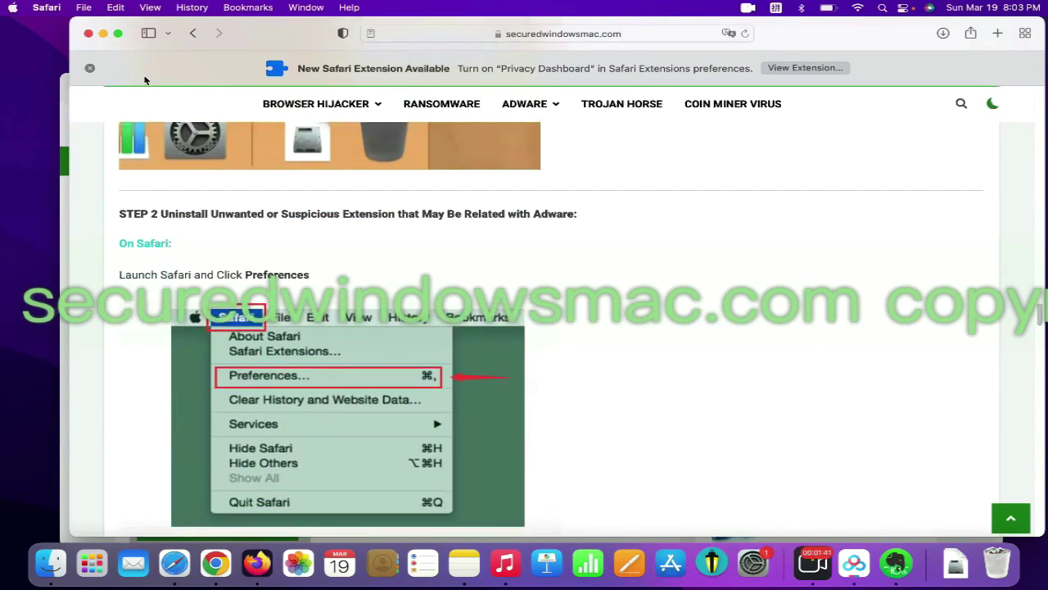
click(49, 8)
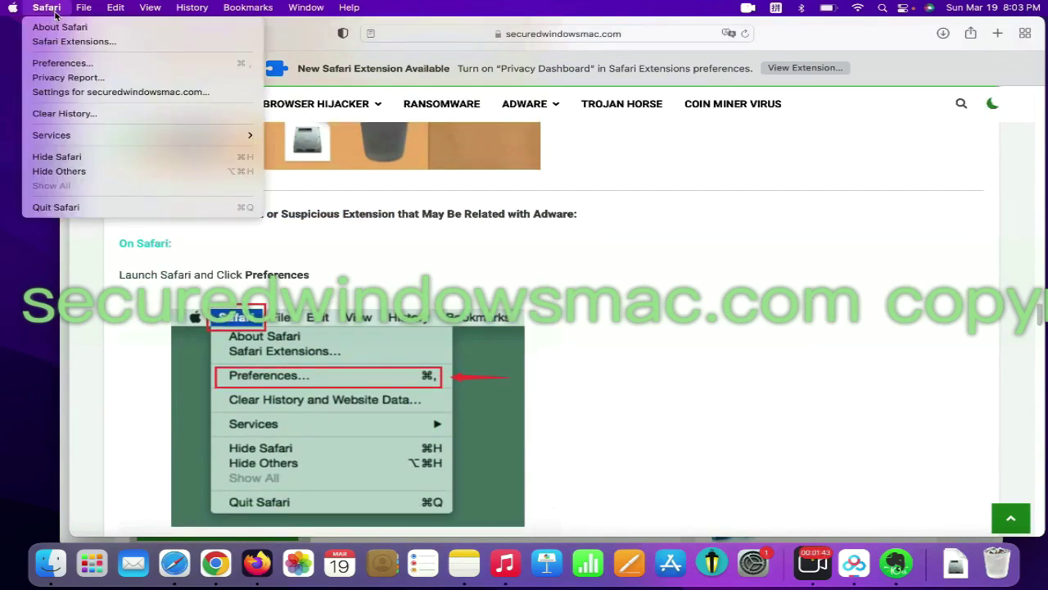
click(78, 63)
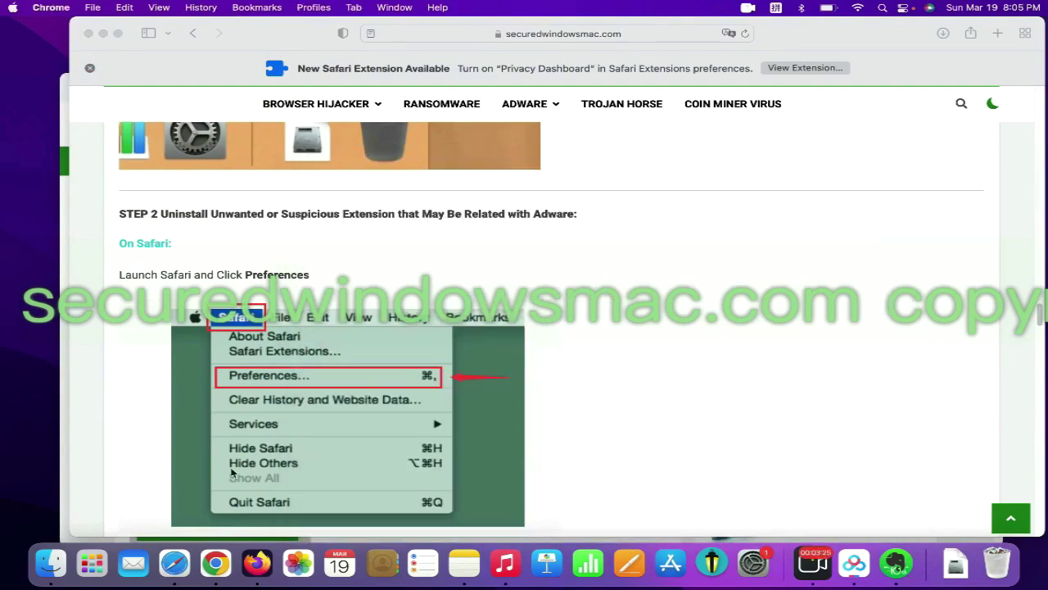
- Remove the Netflix Party is now Teleparty extension from Chrome
click(218, 566)
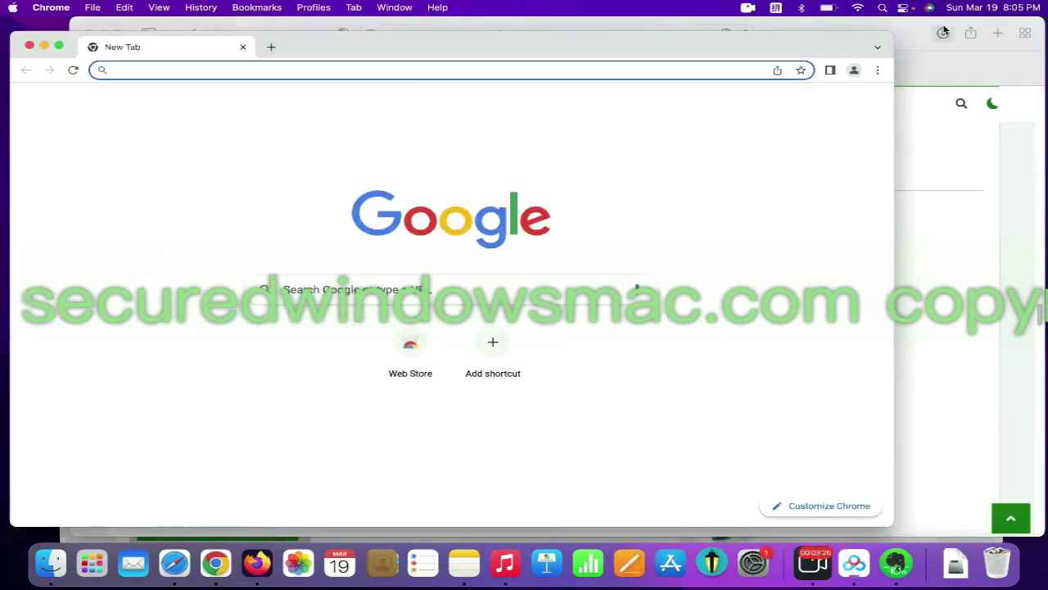
click(877, 70)
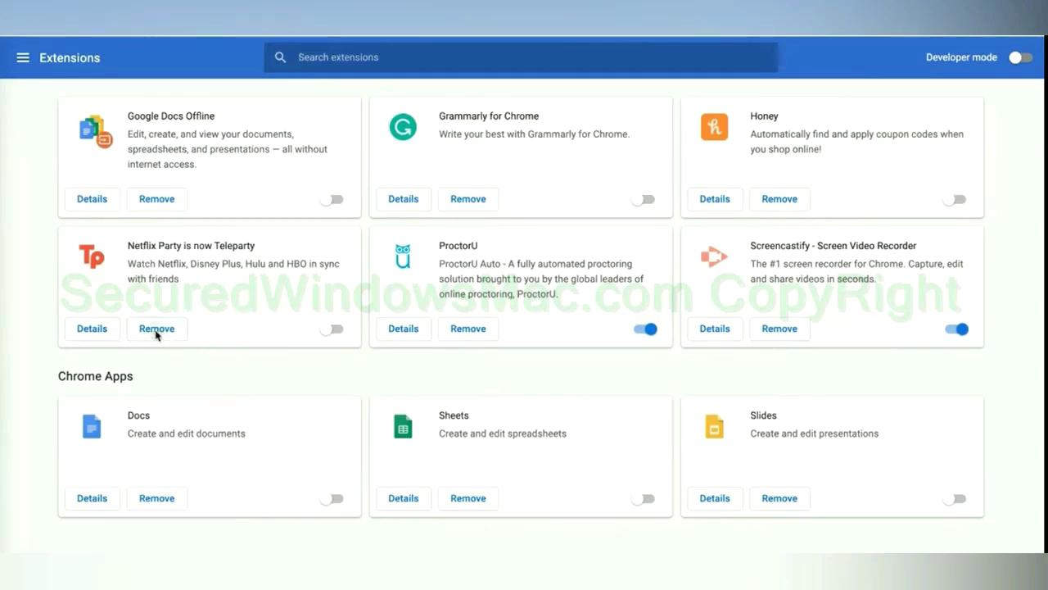
click(156, 331)
click(675, 329)
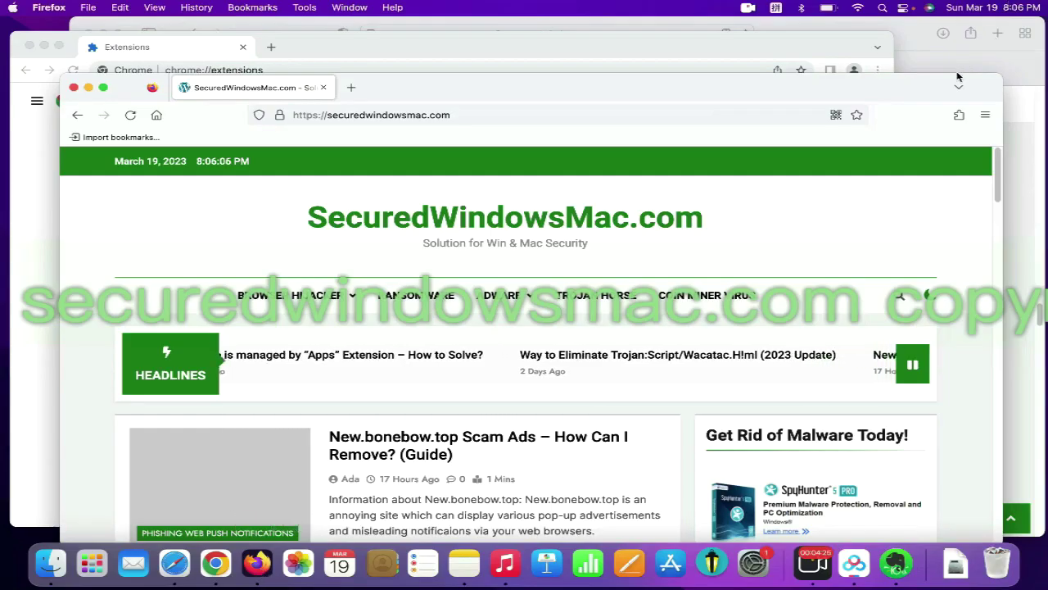
- Open Firefox's Add-ons Manager and the options menu for the Presearch.com Search Extension
click(959, 115)
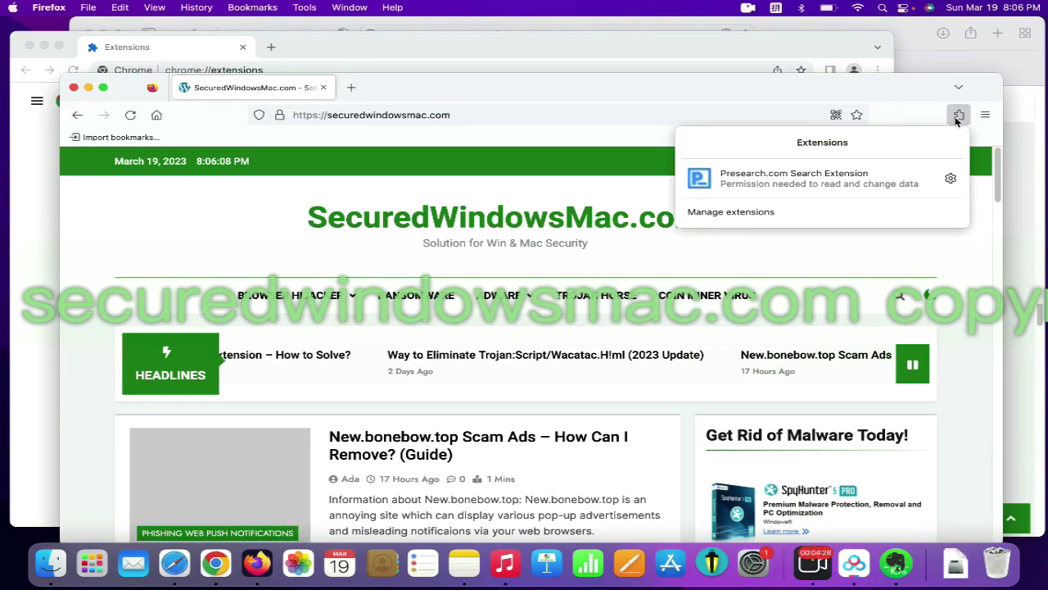
click(790, 210)
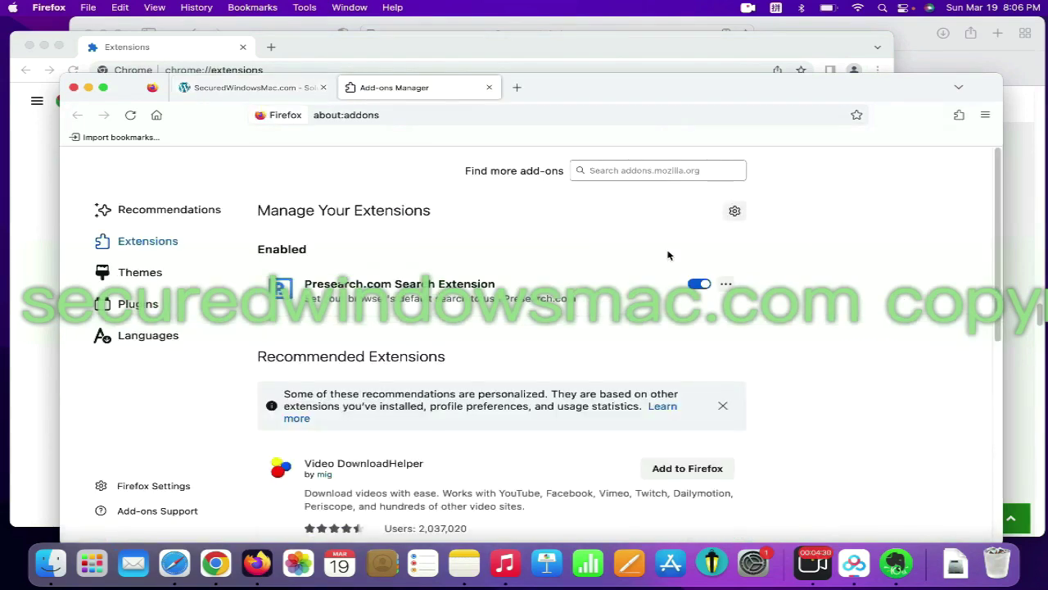
click(724, 283)
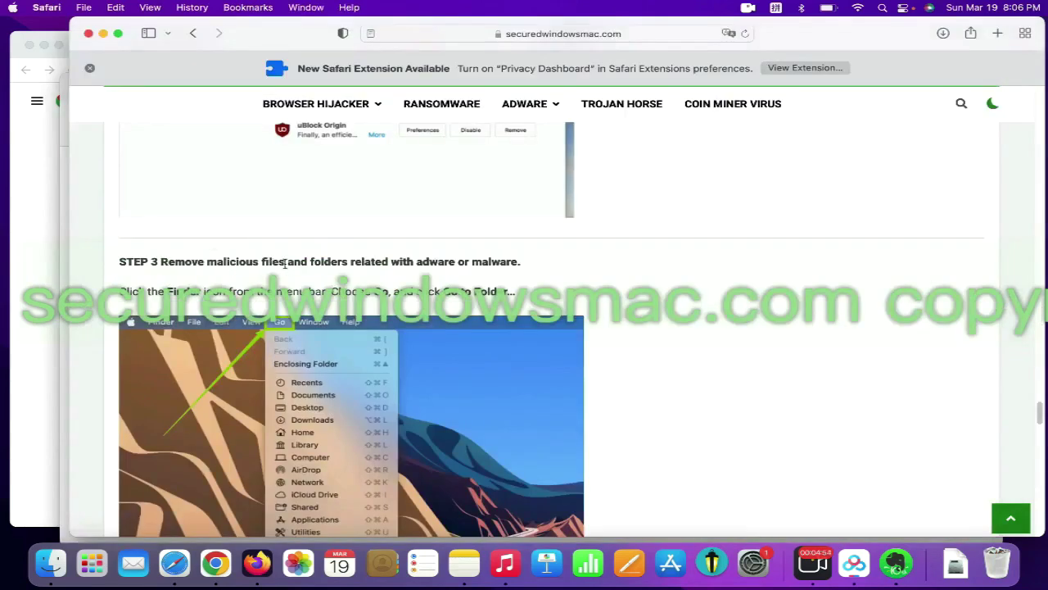
- Open the /Library/LaunchAgents/ folder in Finder via Go to Folder
drag(285, 262, 201, 259)
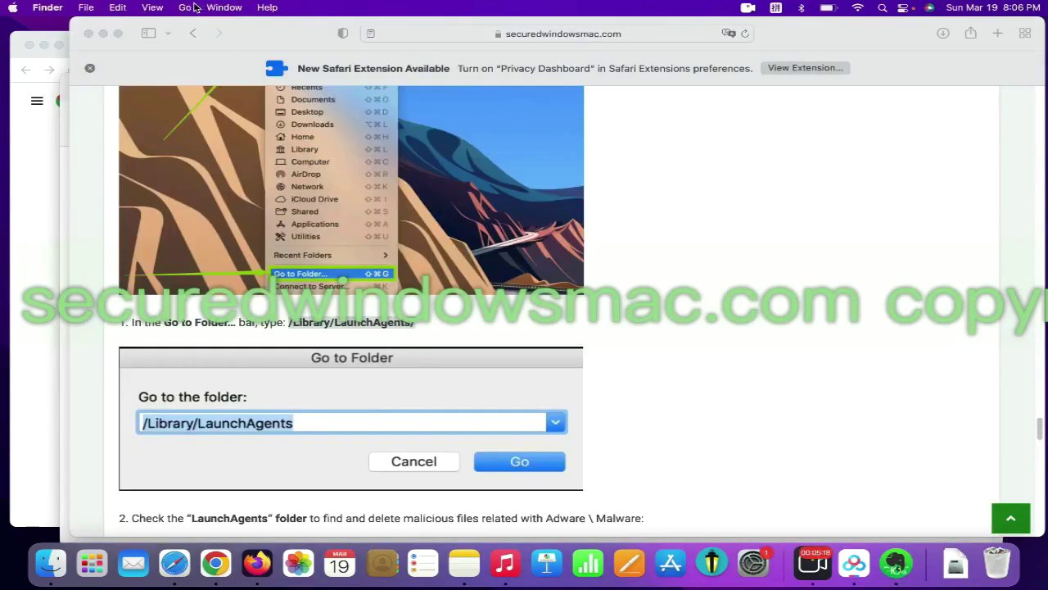
click(189, 7)
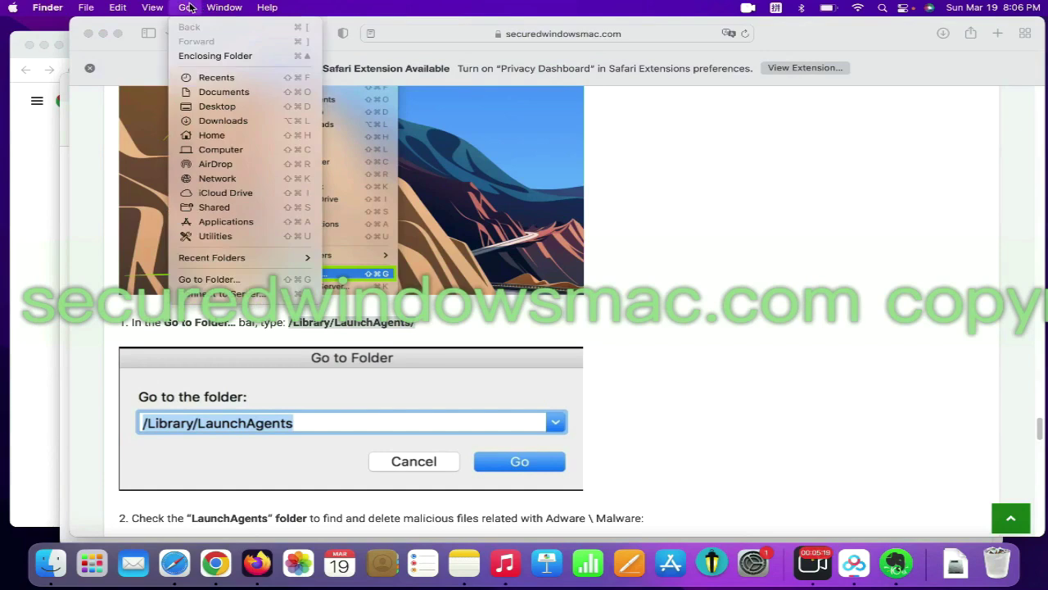
click(250, 279)
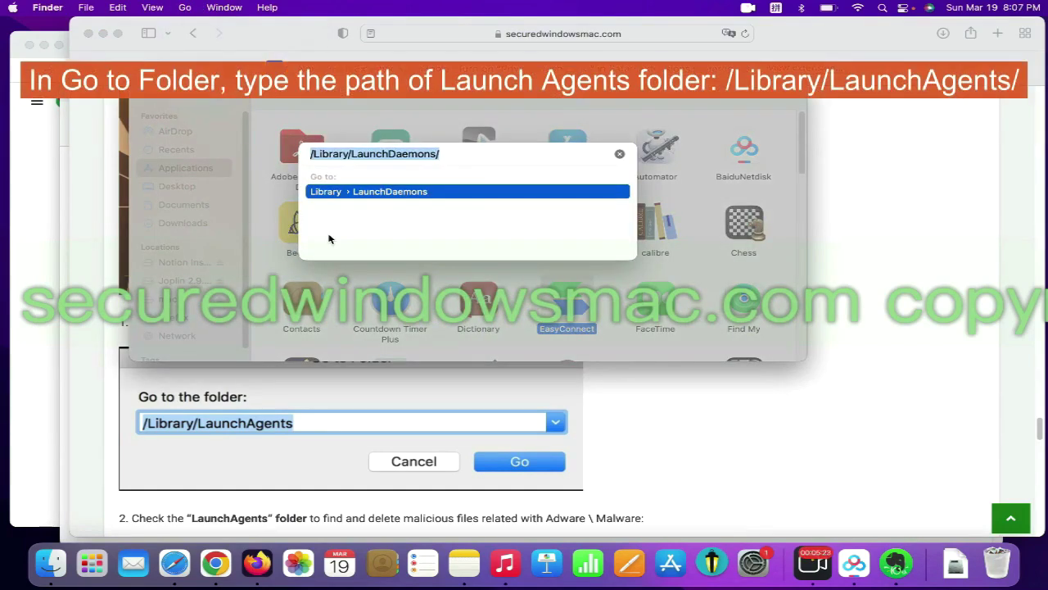
text(/Library/LaunchAgents/)
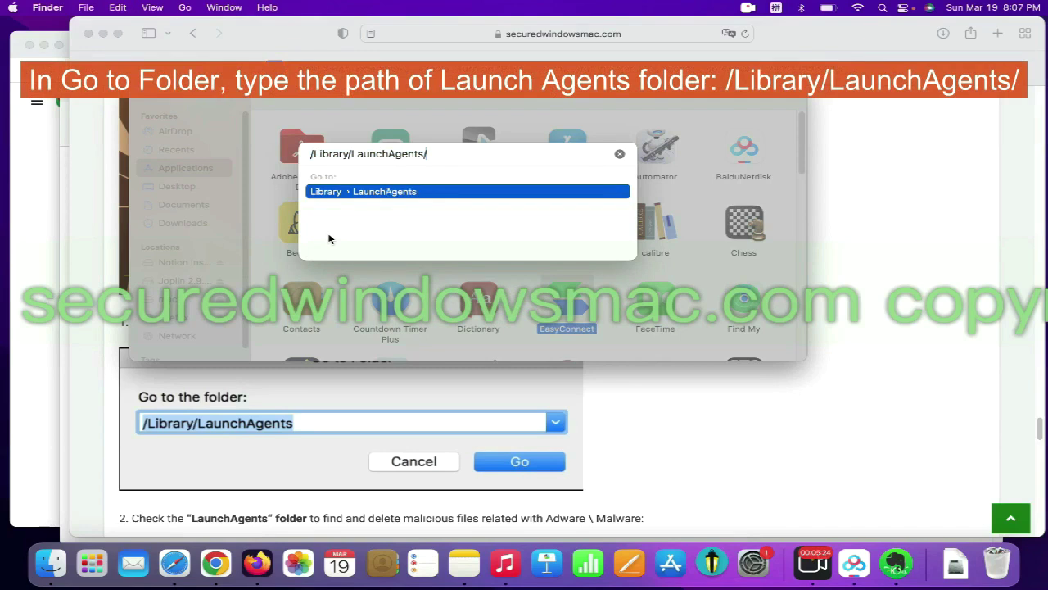
key(Return)
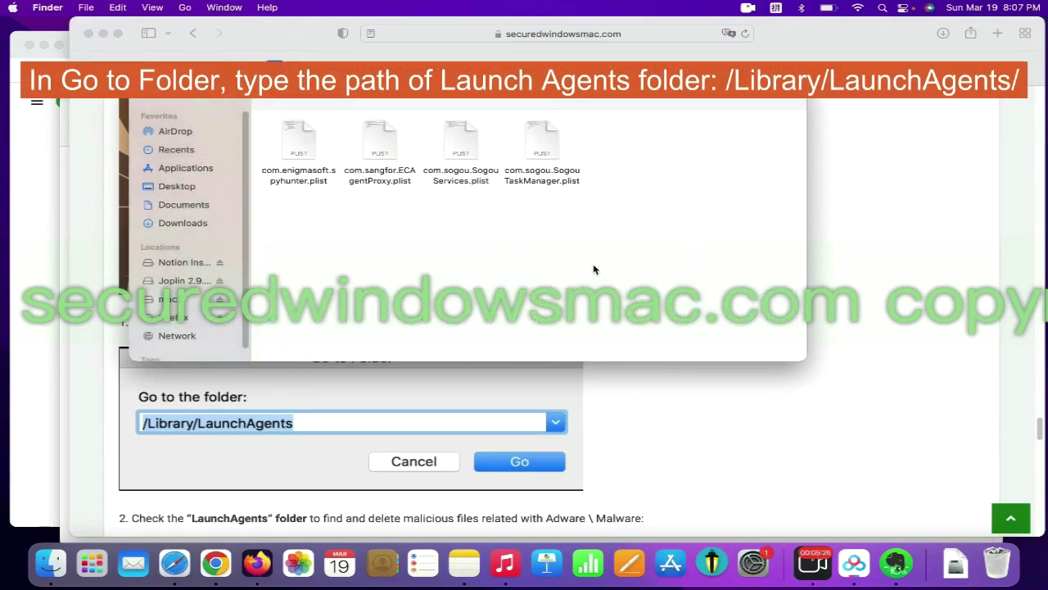
- Move com.enigmasoft.spyhunter.plist to the Trash and close the LaunchAgents window
right_click(311, 162)
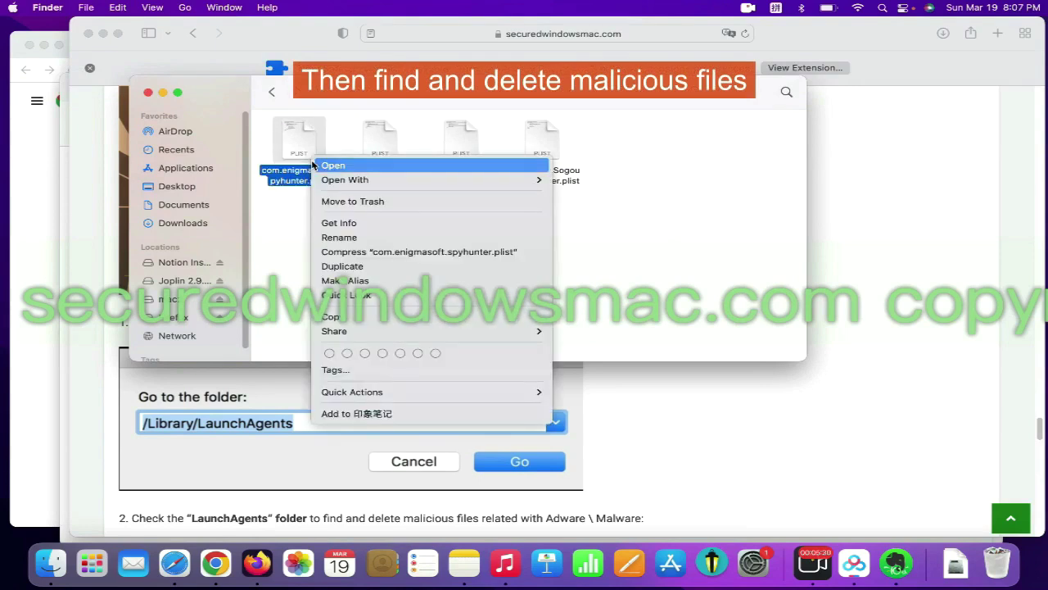
click(361, 202)
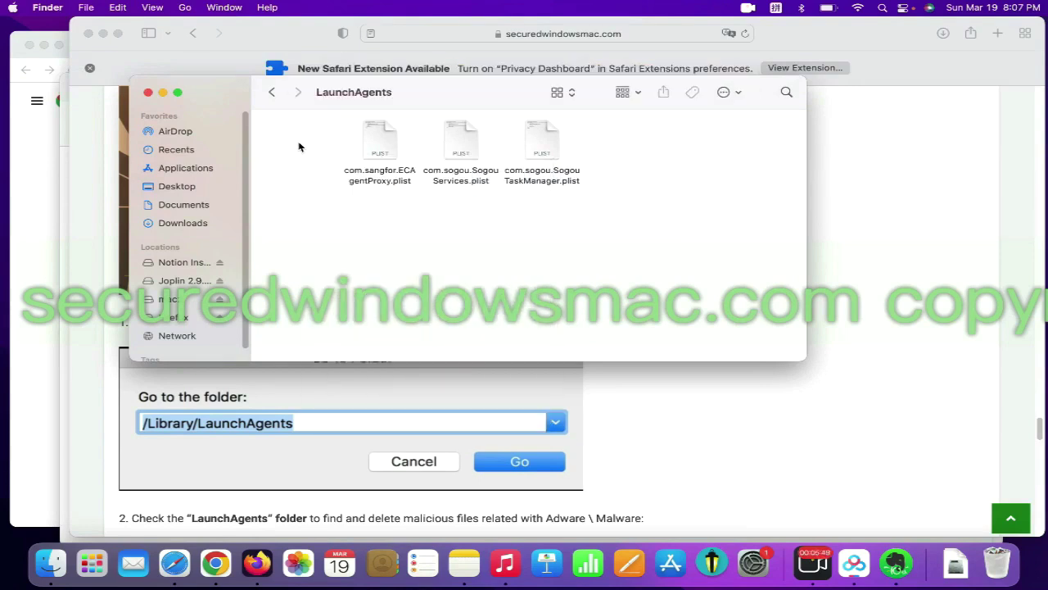
click(988, 422)
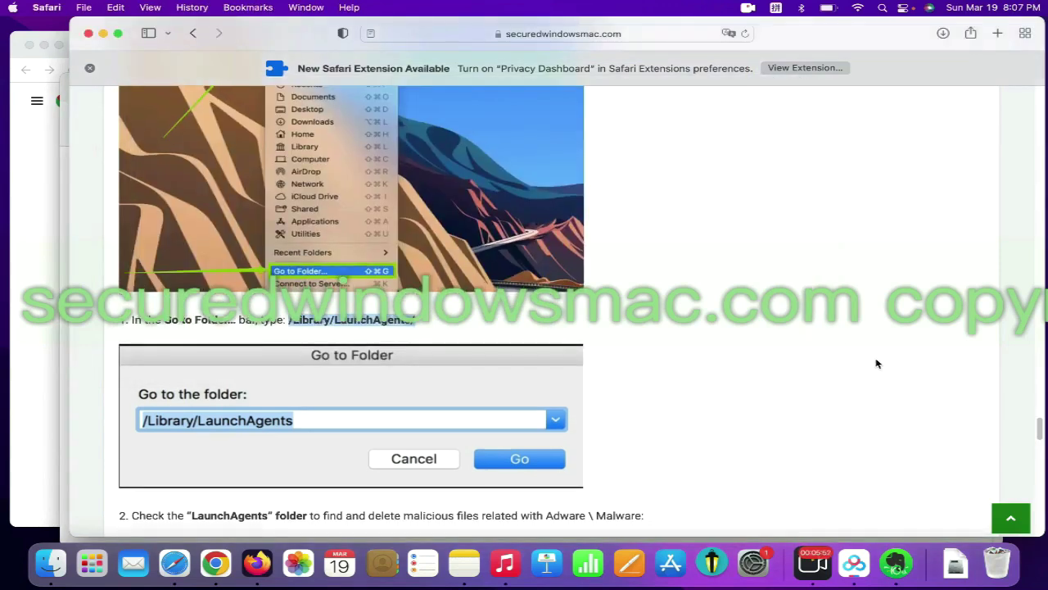
- Copy the Application Support path from the guide and open that folder in Finder
scroll(876, 363, down, 1)
scroll(877, 364, down, 1)
scroll(876, 364, down, 5)
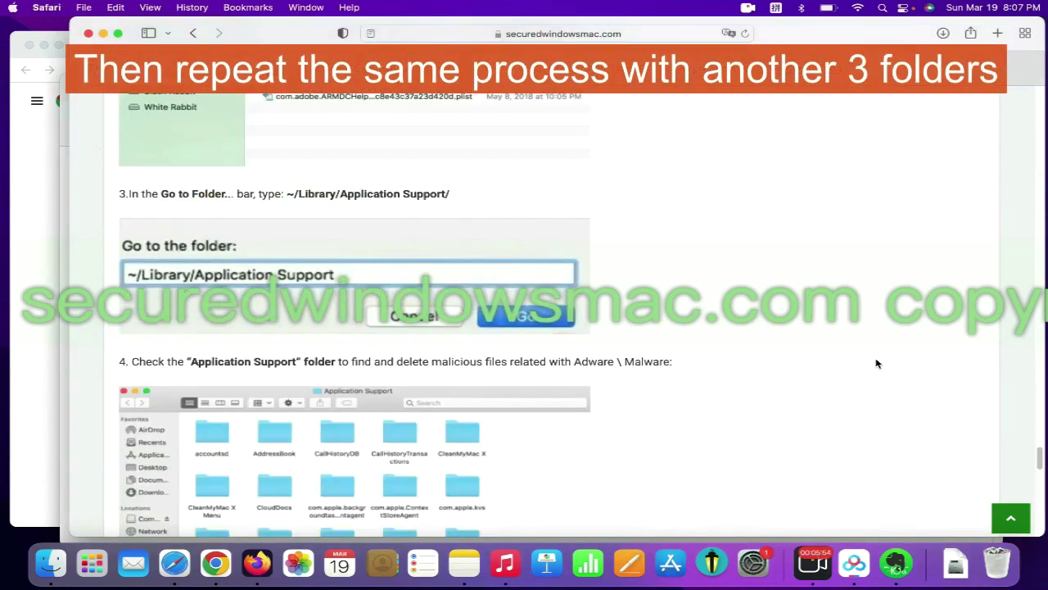
scroll(876, 364, down, 1)
drag(282, 146, 469, 154)
key(super+c)
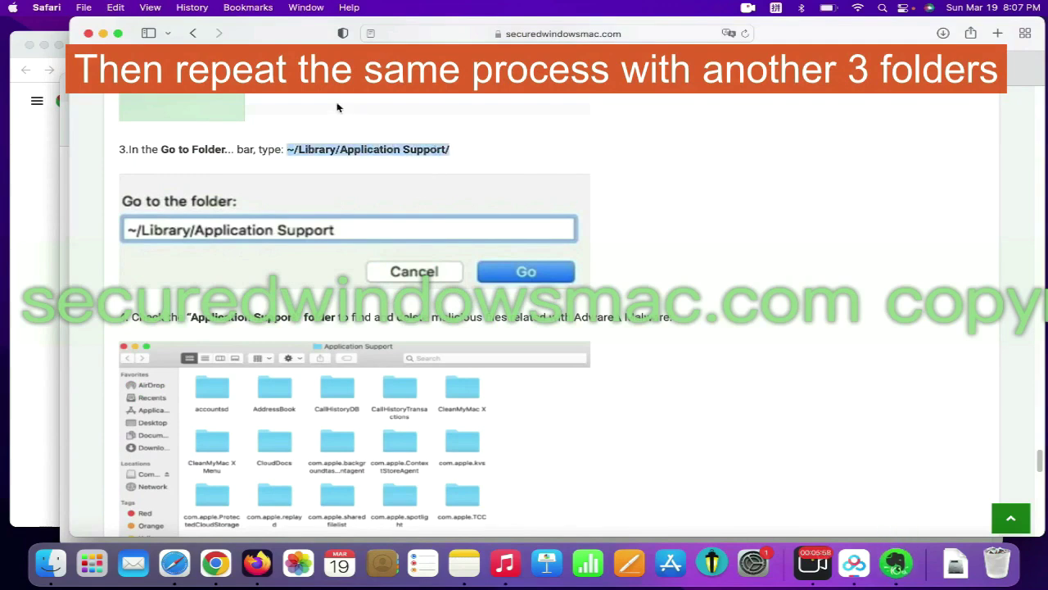
click(185, 8)
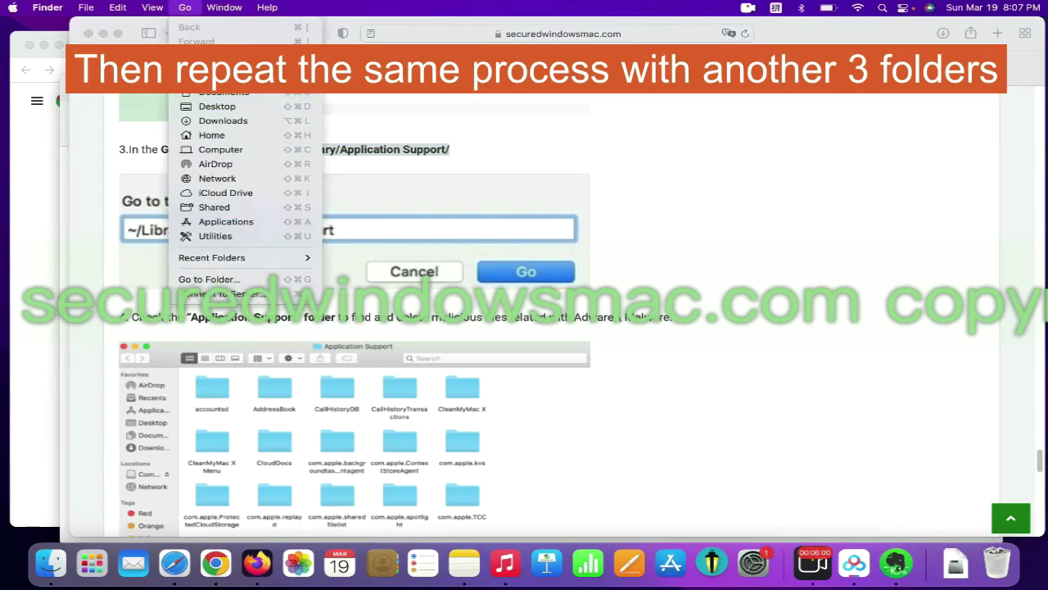
click(245, 280)
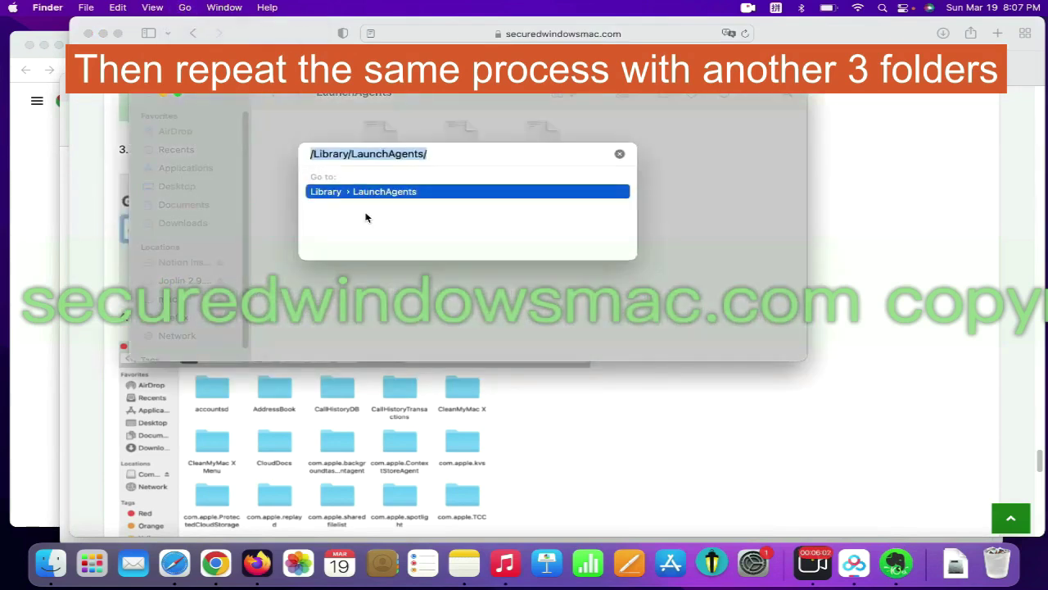
key(super+v)
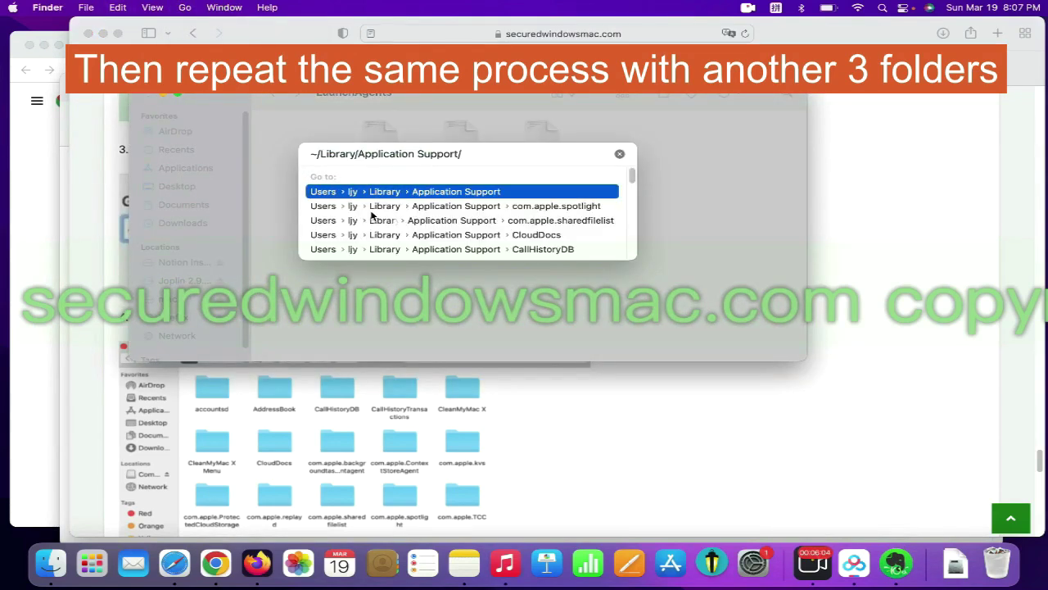
key(Return)
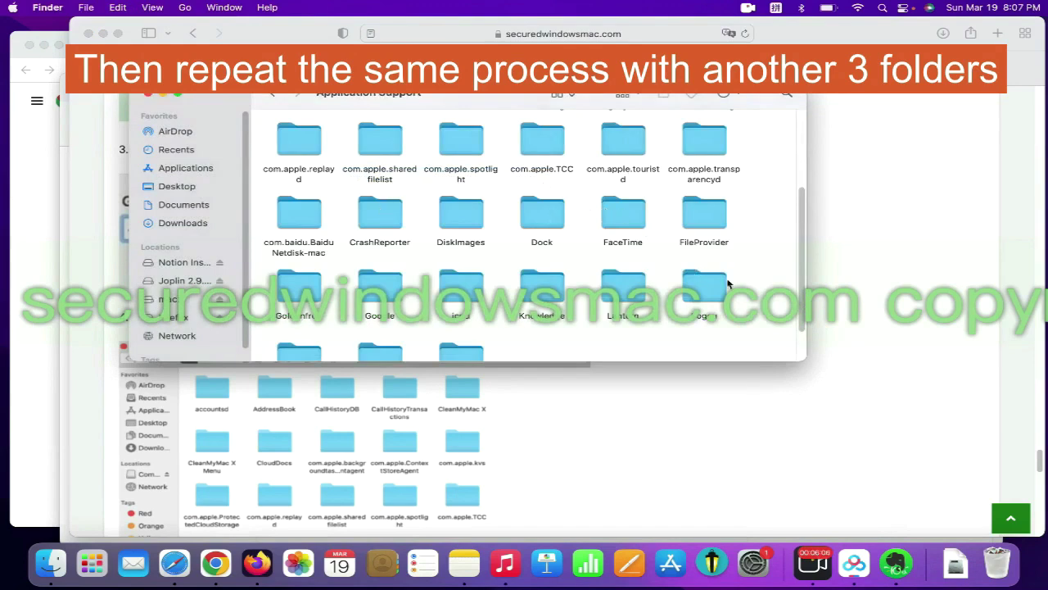
- Bring up actions for the Goldenfrog folder, then return to the Safari guide
scroll(801, 245, up, 1)
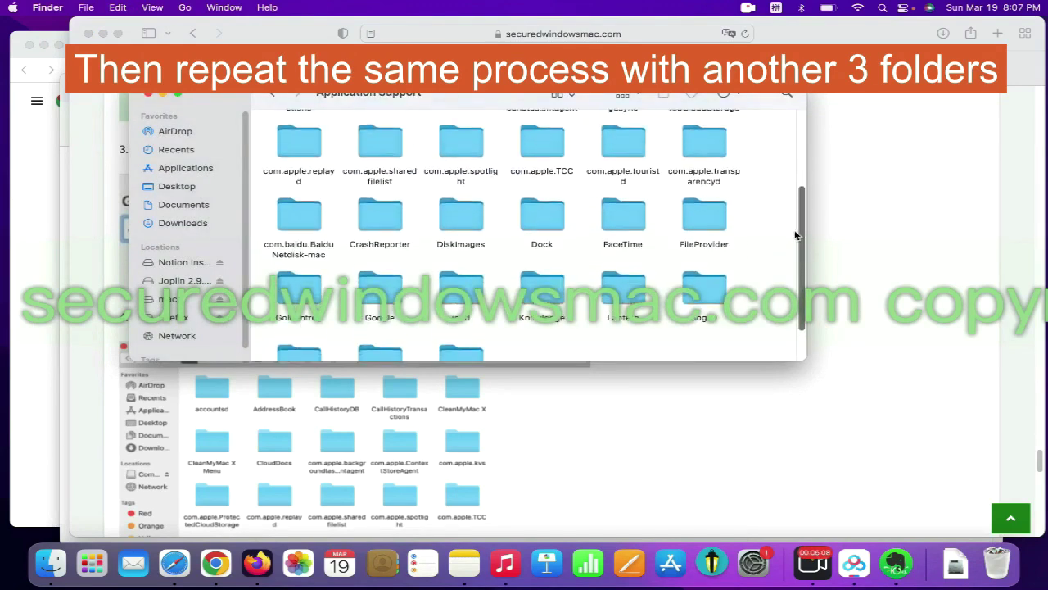
right_click(305, 302)
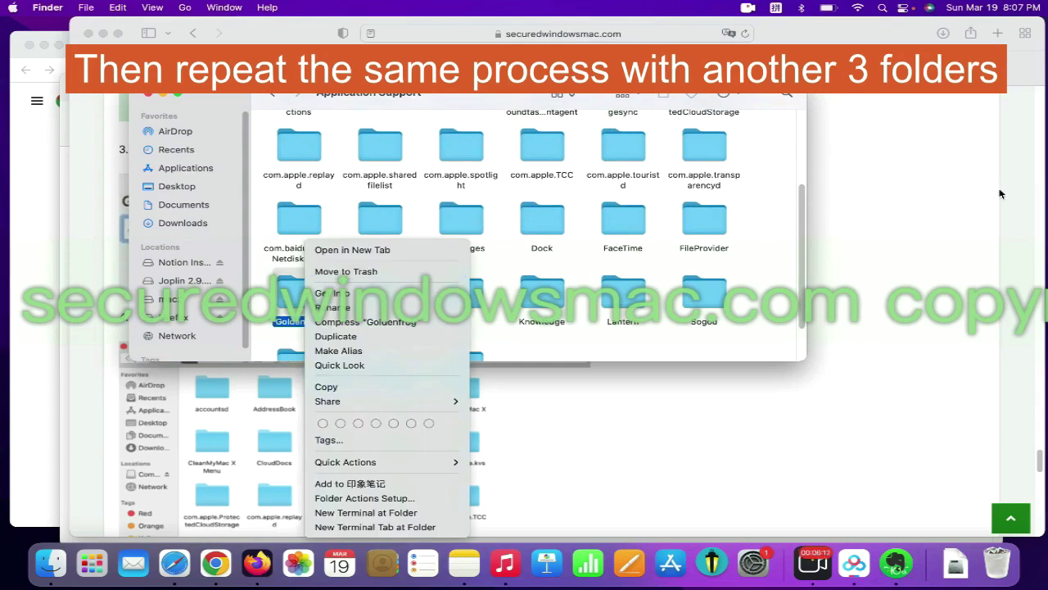
click(944, 192)
- Copy the ~/Library/LaunchAgents/ path from the guide
scroll(675, 336, down, 1)
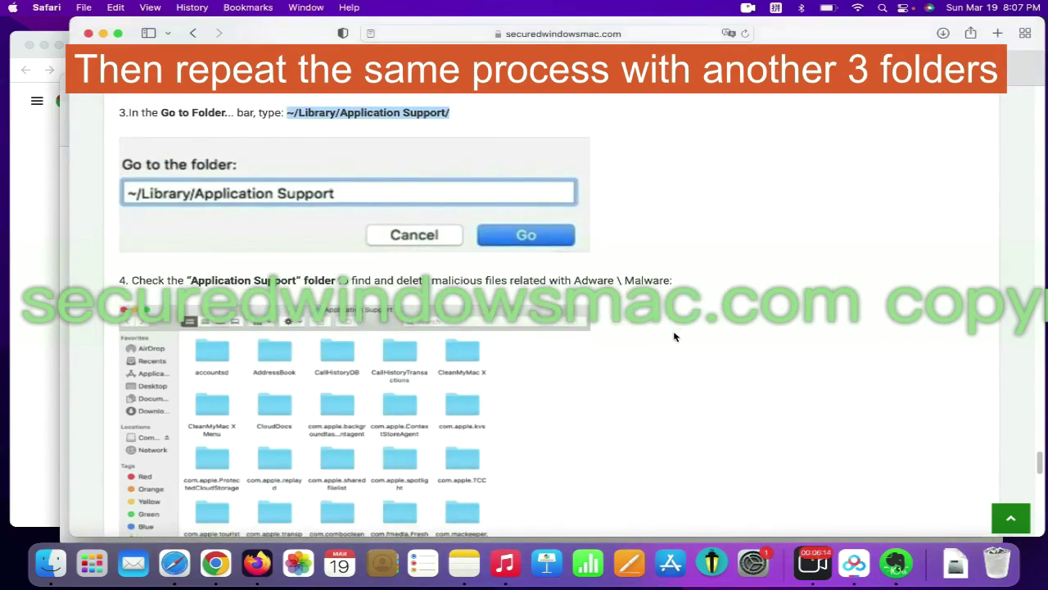
scroll(675, 336, down, 1)
scroll(675, 336, down, 5)
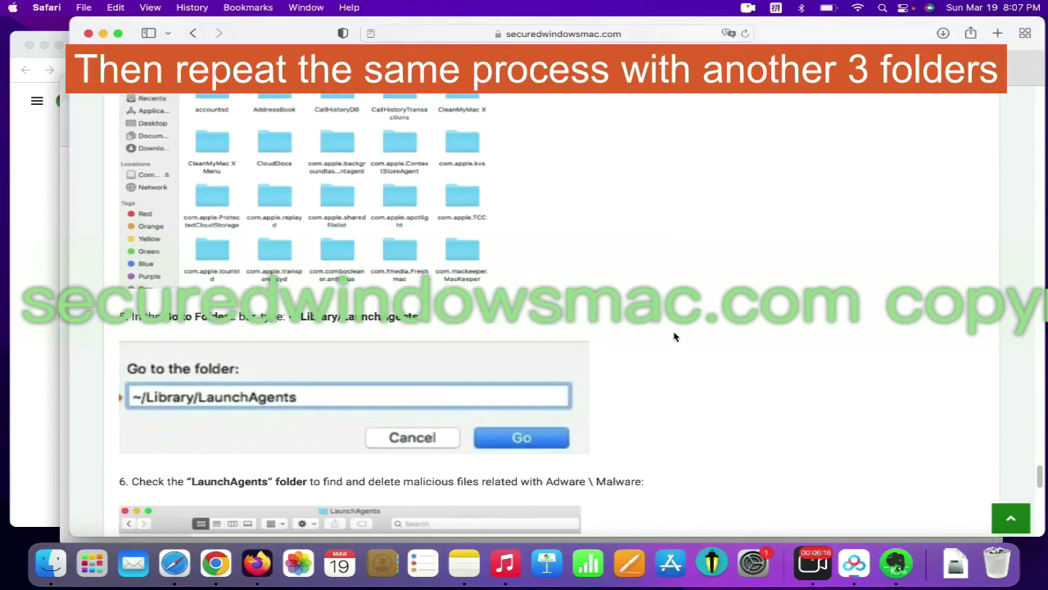
drag(290, 322, 428, 323)
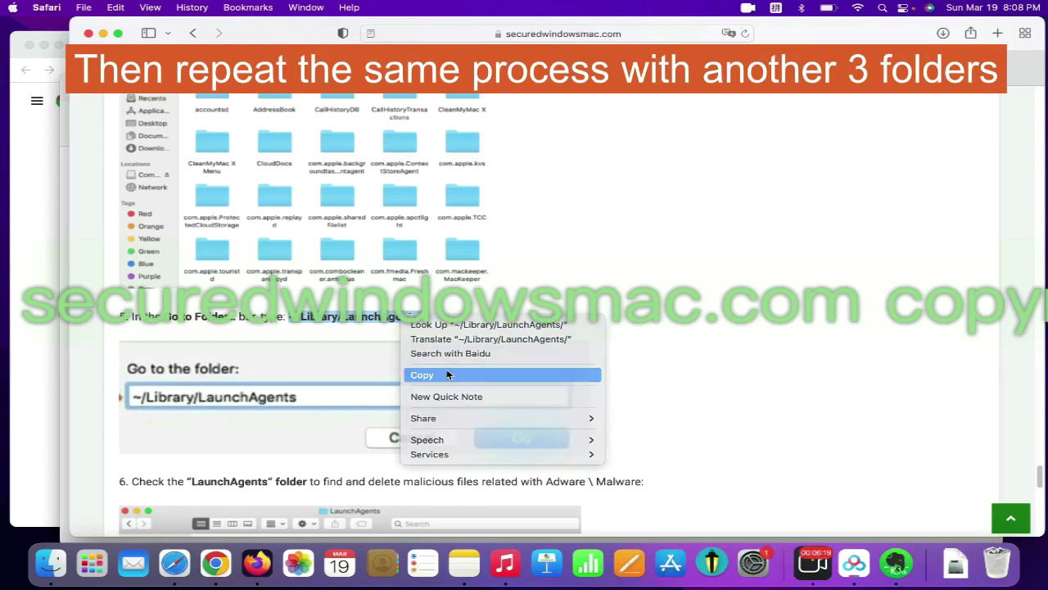
click(451, 375)
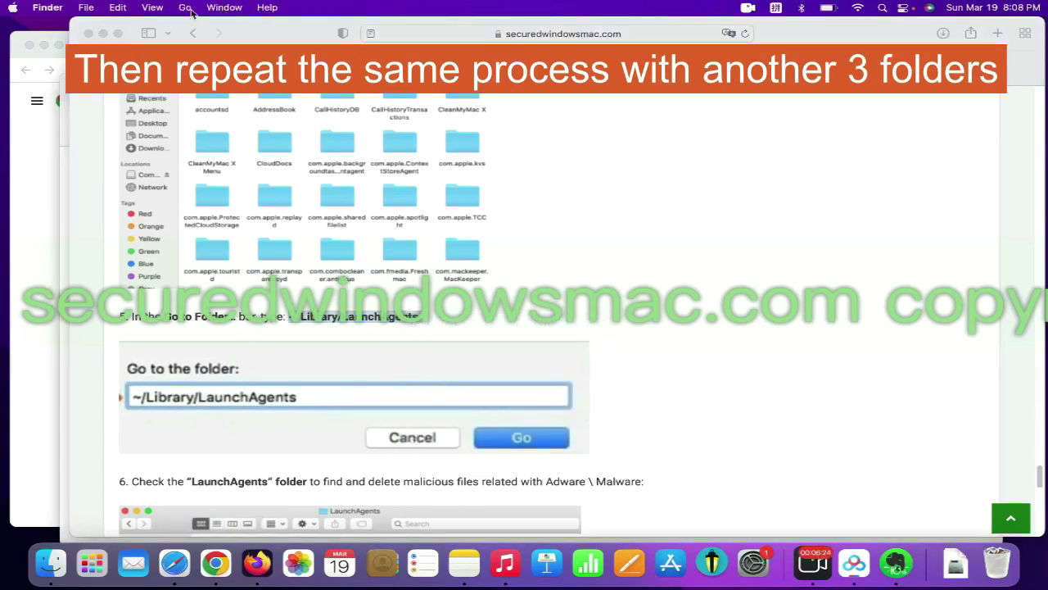
- Open ~/Library/LaunchAgents/ in Finder and bring up actions for org.getlantern.plist
click(185, 7)
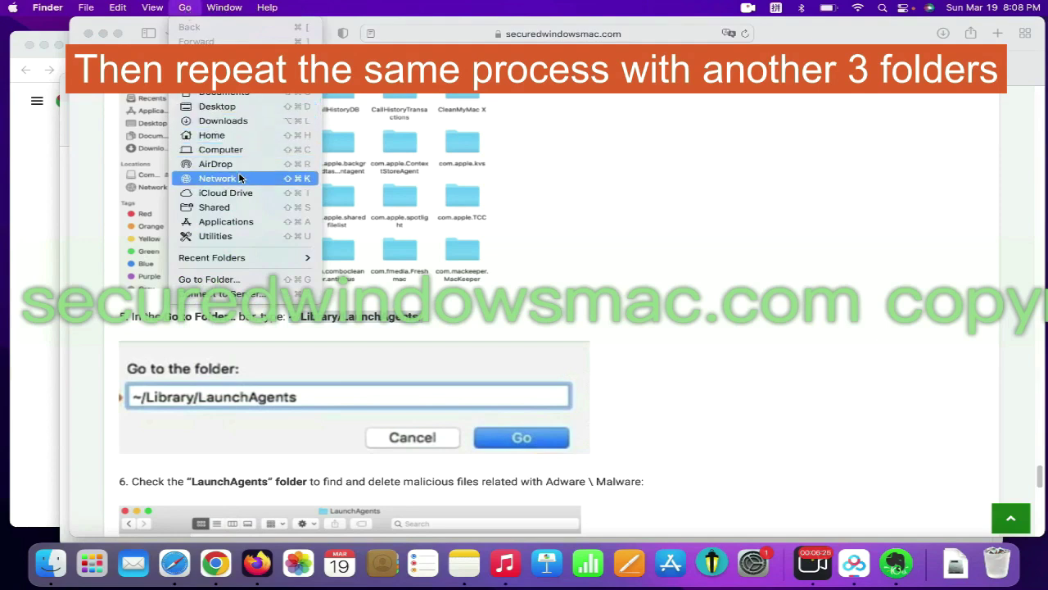
click(257, 282)
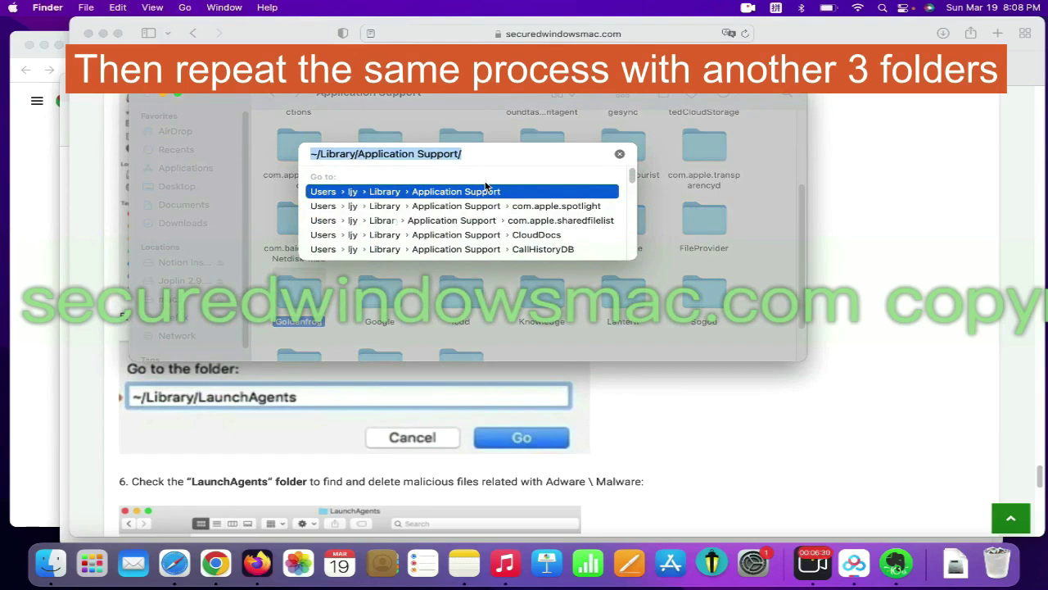
text(~/Library/LaunchAgents/)
key(Return)
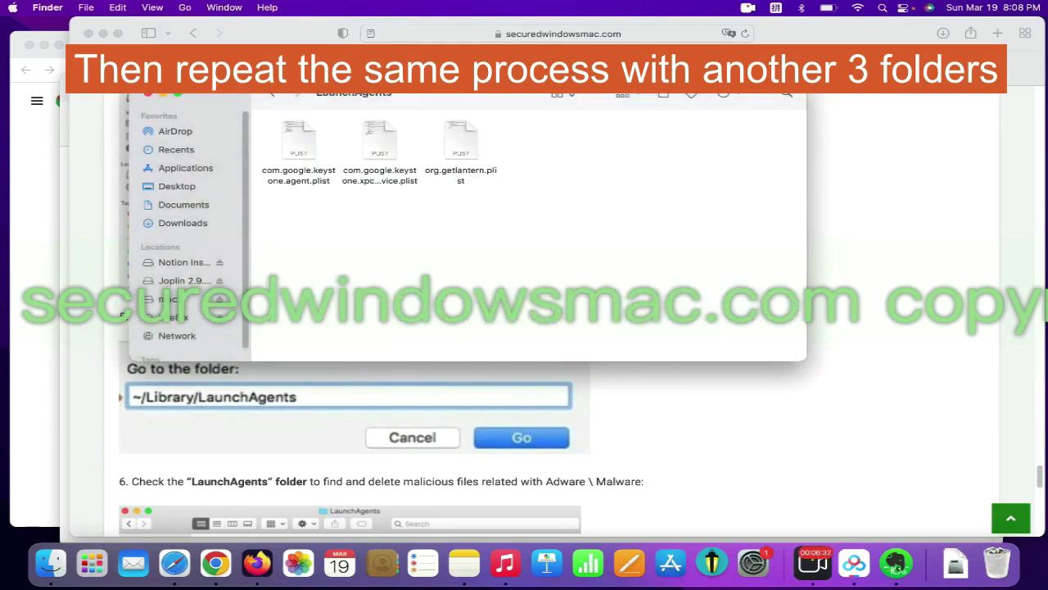
right_click(440, 172)
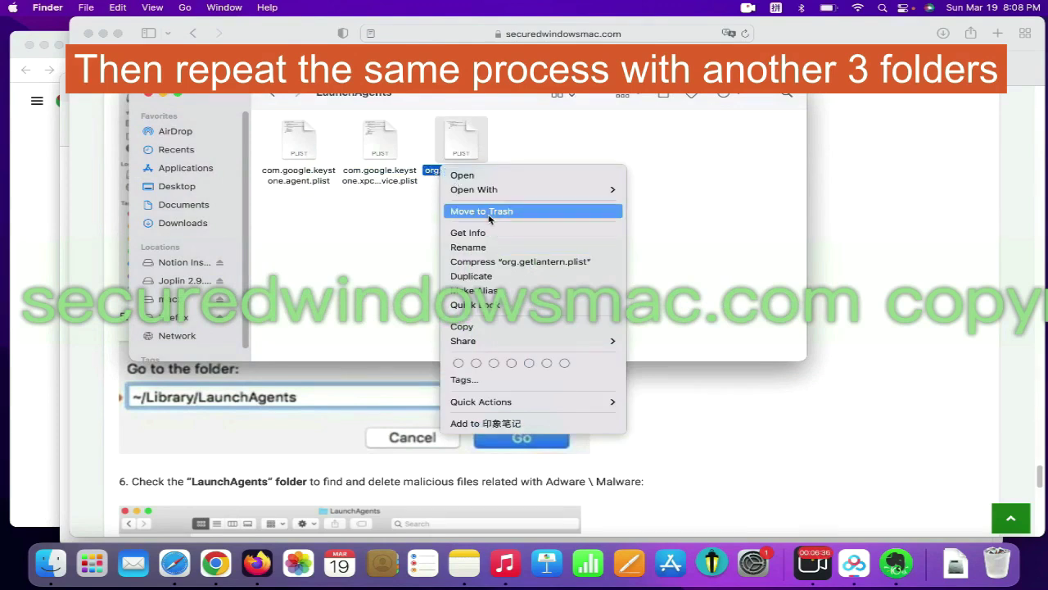
- Copy the /Library/LaunchDaemons/ path from the guide
scroll(708, 389, down, 5)
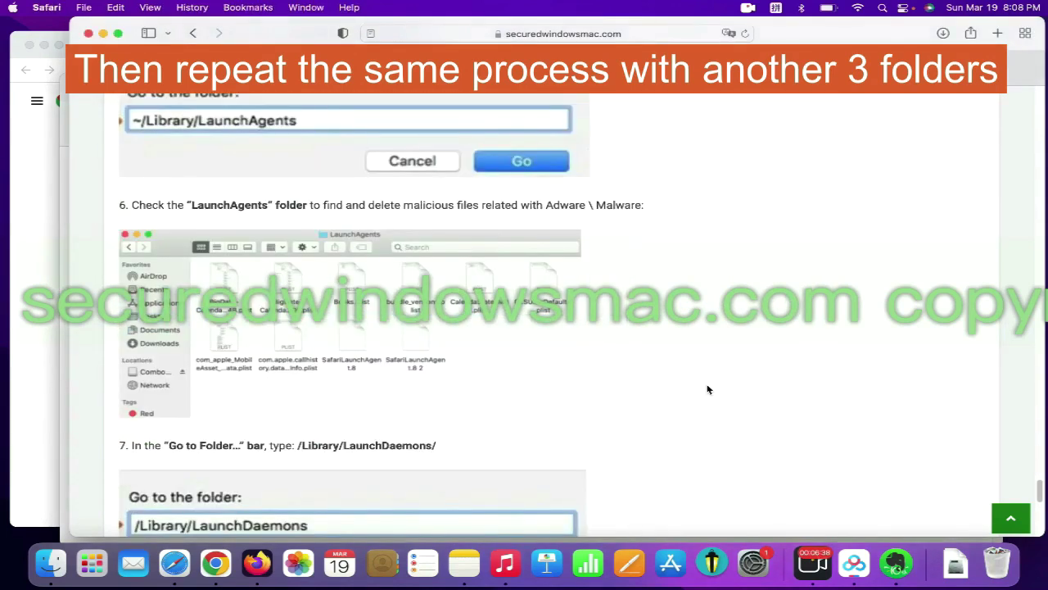
scroll(708, 389, down, 1)
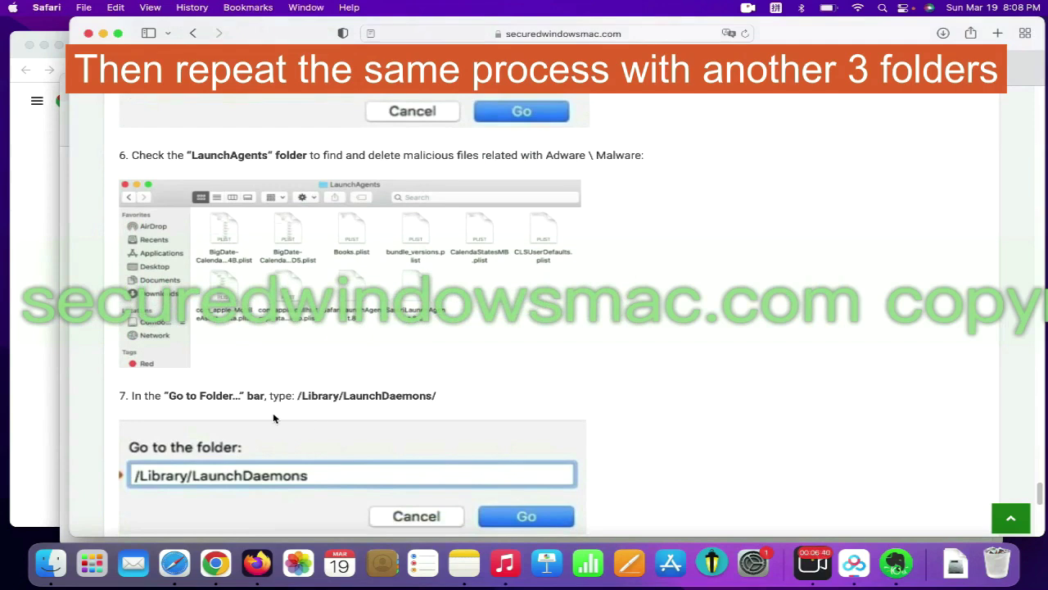
drag(299, 396, 447, 397)
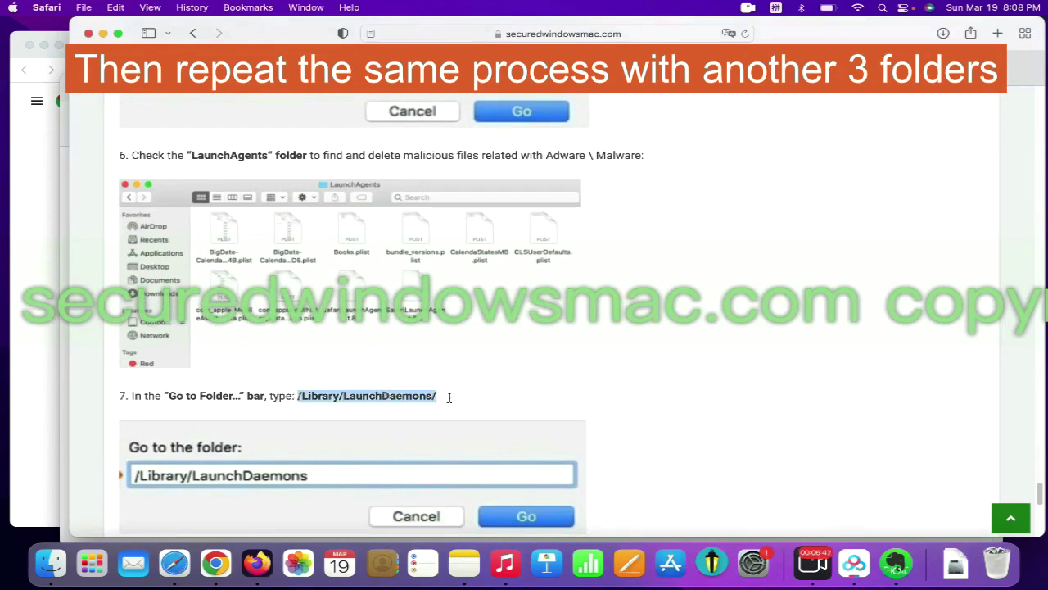
right_click(422, 397)
click(463, 447)
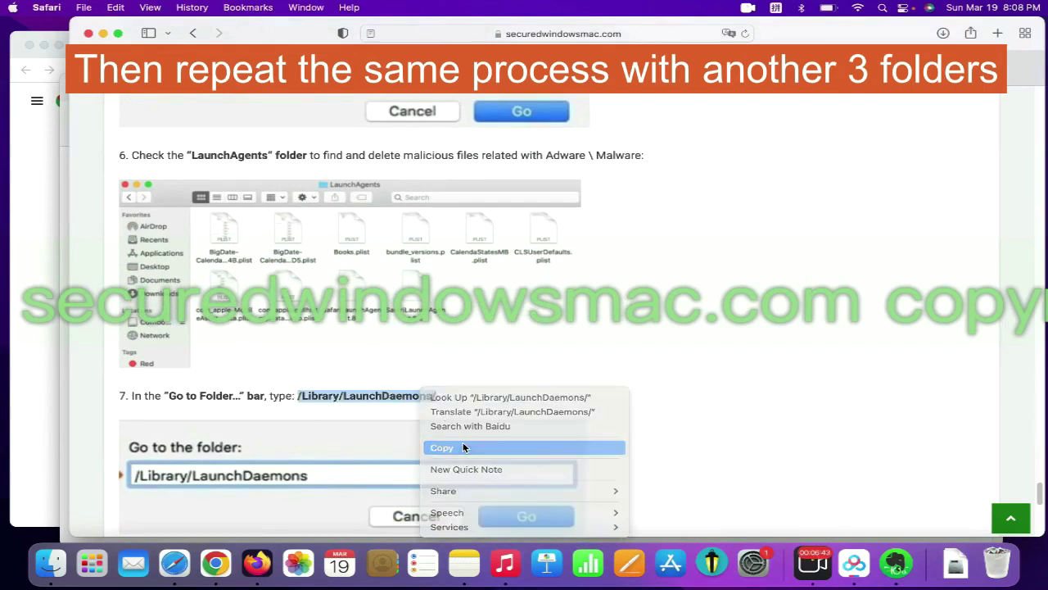
- Open /Library/LaunchDaemons/ in Finder and bring up actions for vyprvpnservice.plist
click(41, 534)
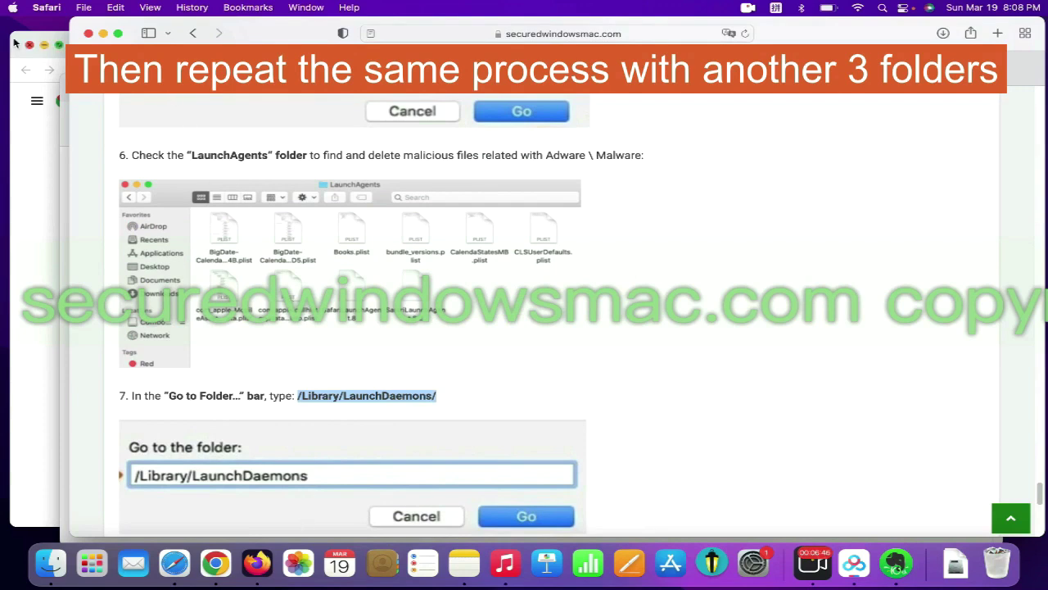
click(183, 7)
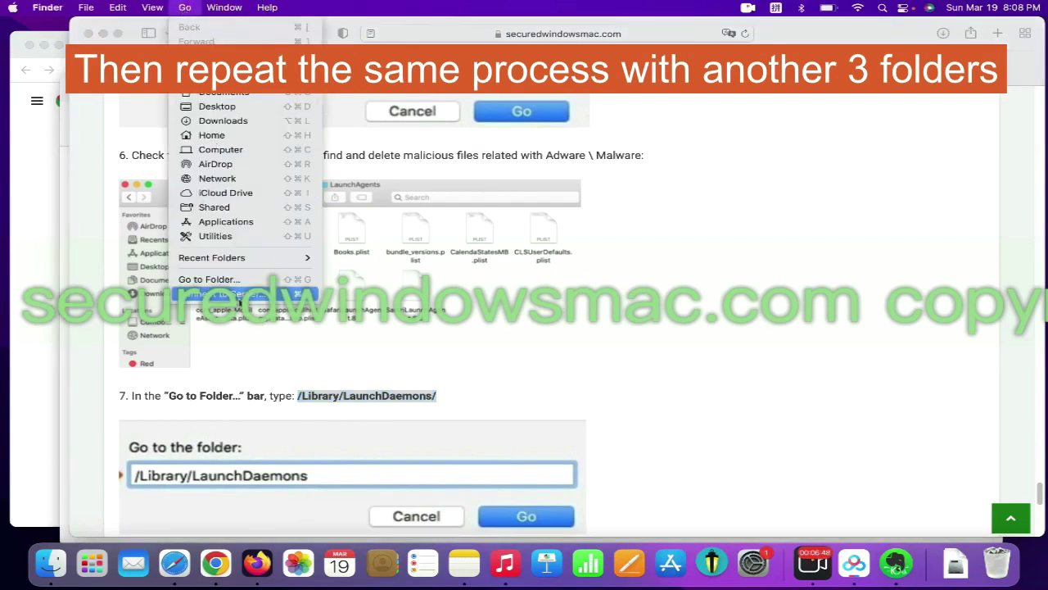
click(241, 281)
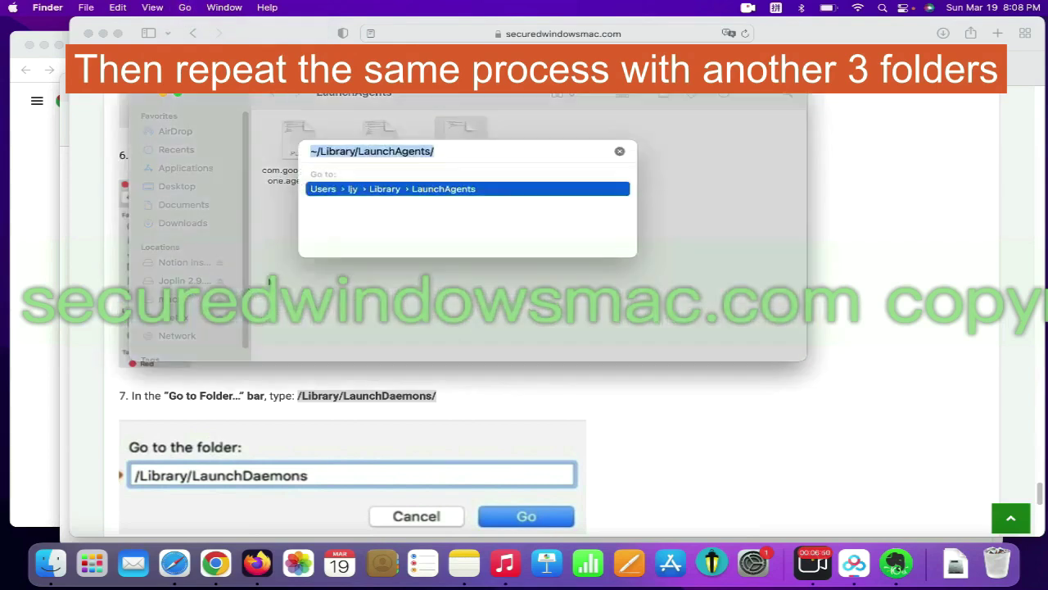
text(/Library/LaunchDaemons/)
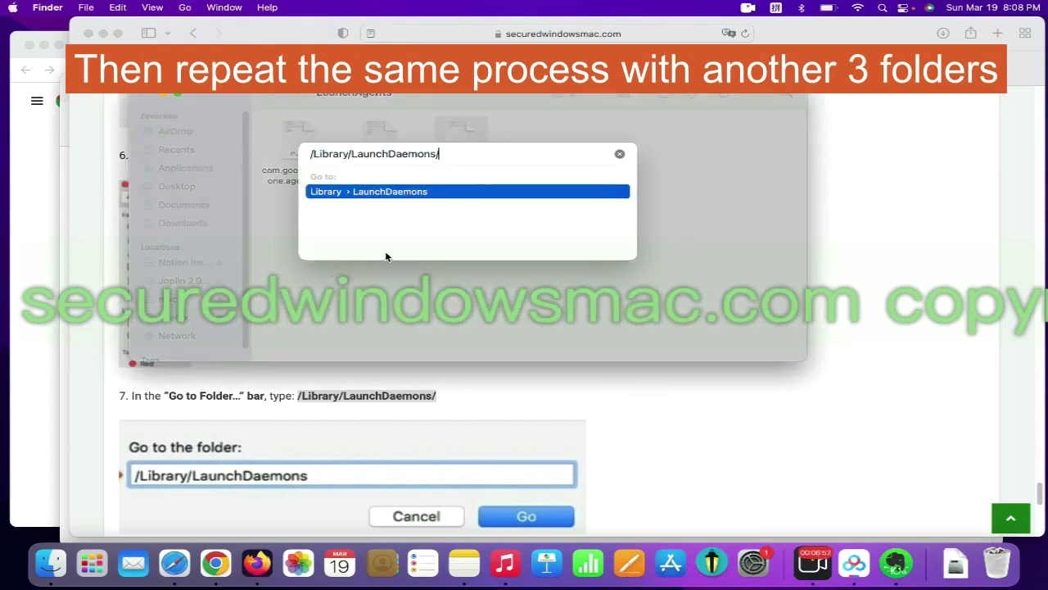
key(Return)
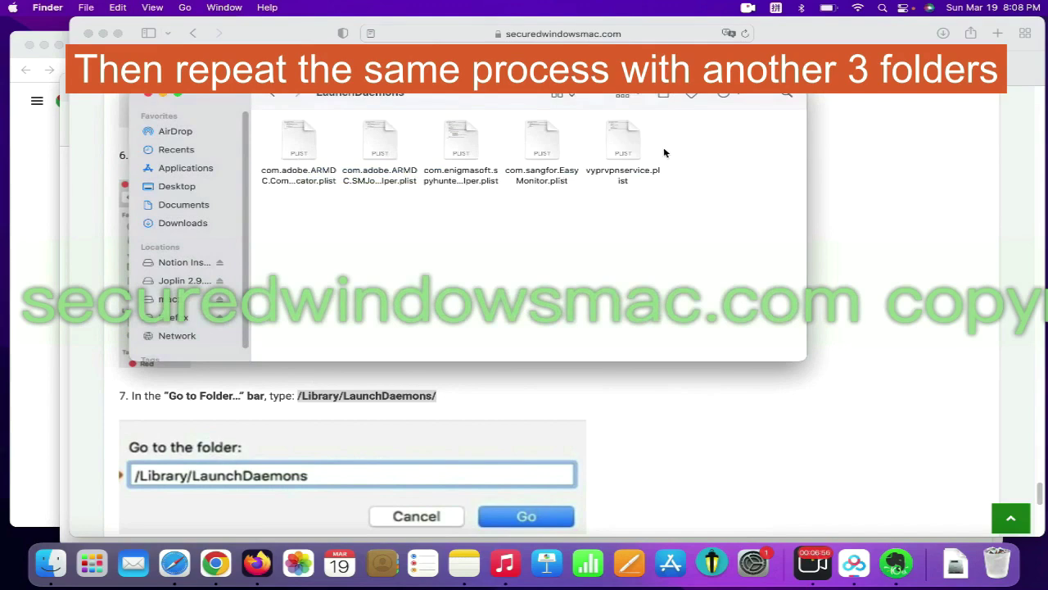
right_click(632, 153)
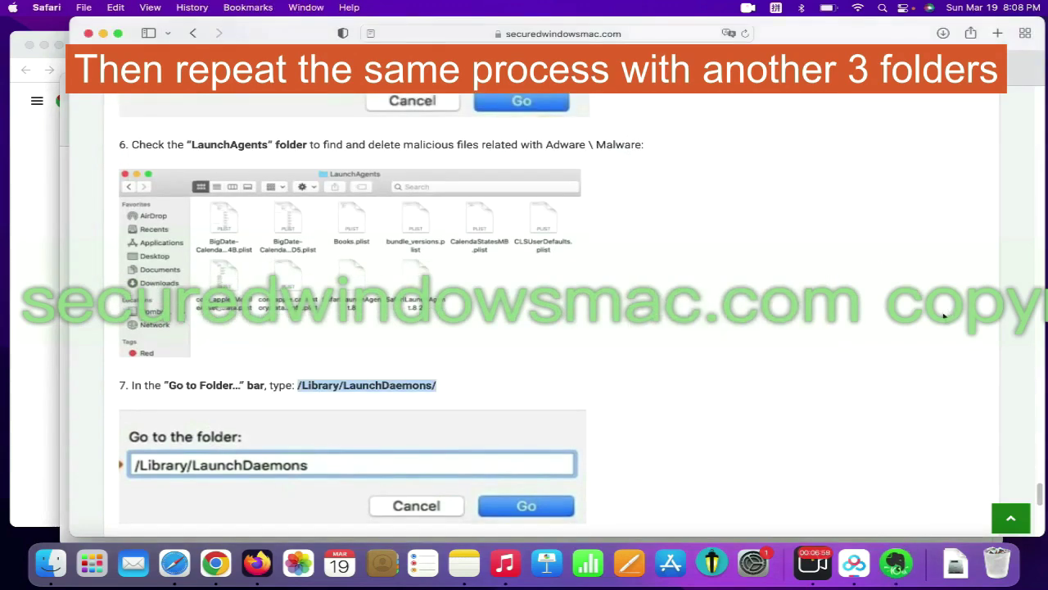
- Scroll to step 8 and start the Download SpyHunter For Mac OS (Free Trial) download
scroll(938, 322, down, 10)
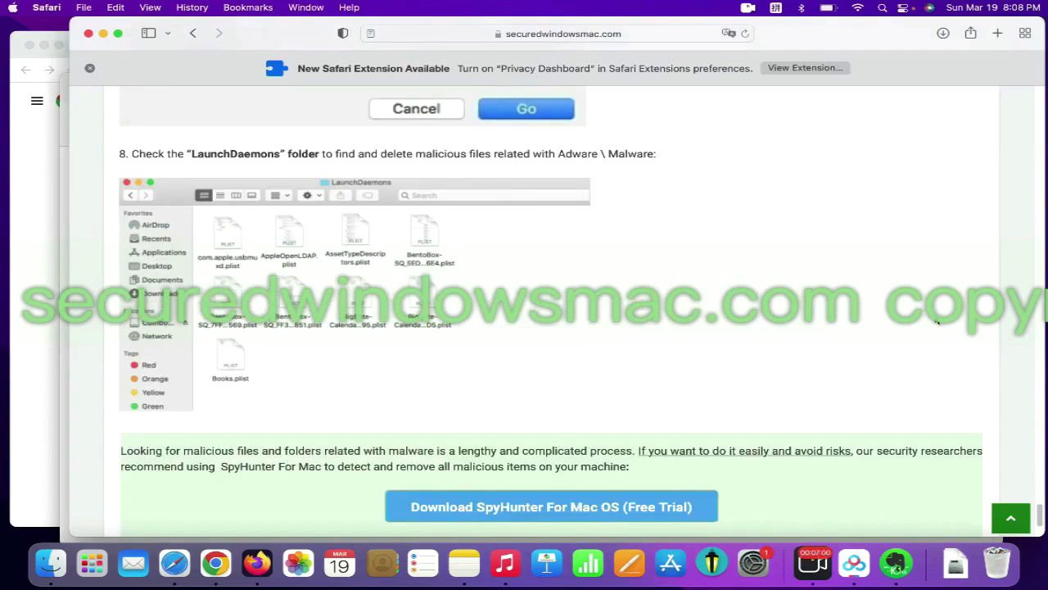
drag(939, 322, 312, 405)
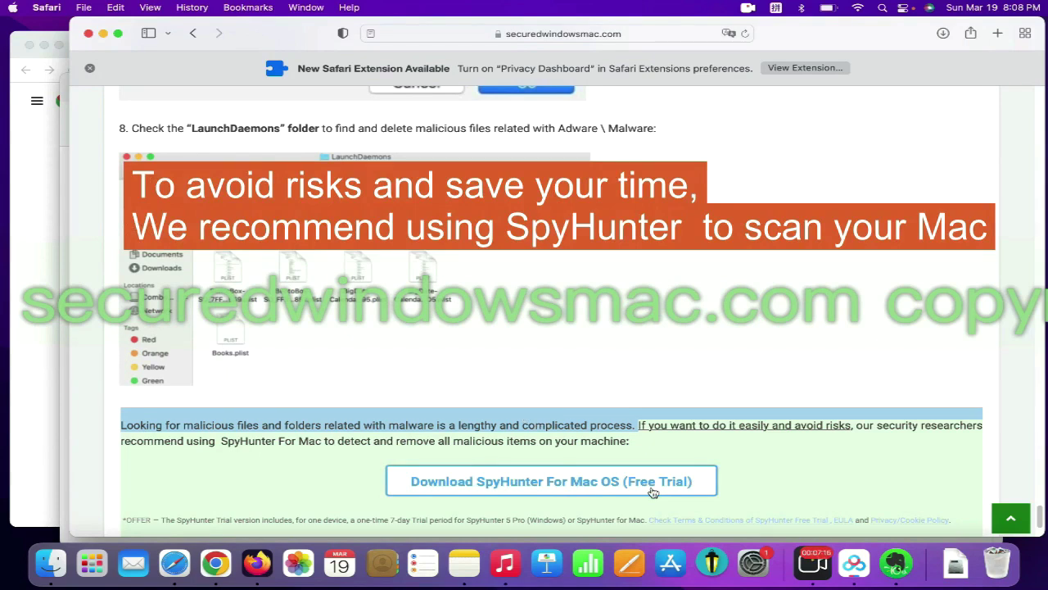
click(652, 491)
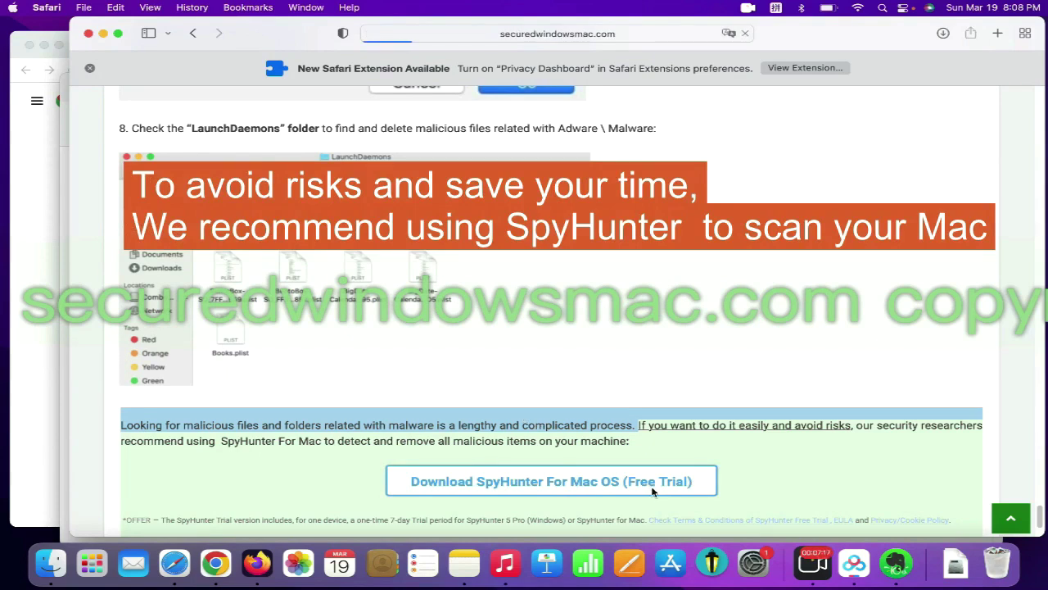